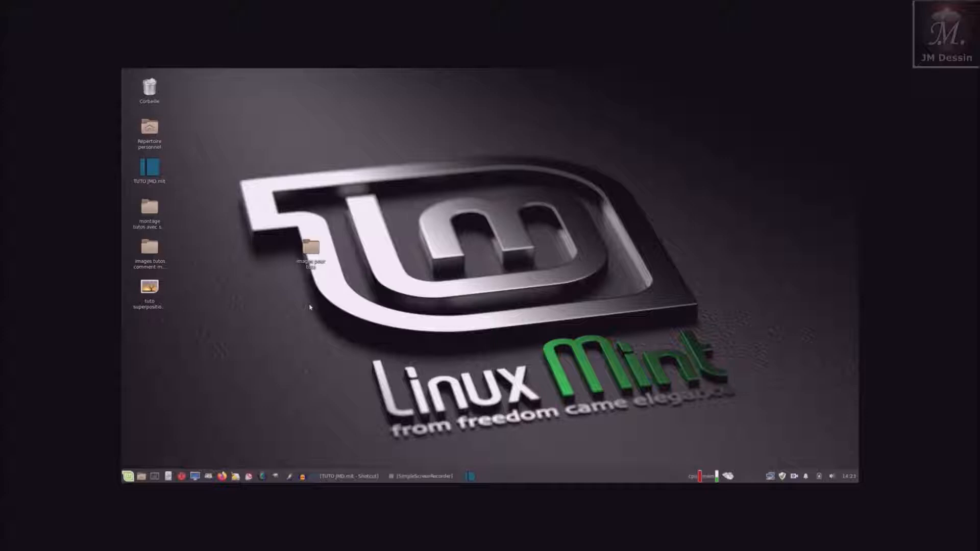
- Look through the photos in the "images pour tuto" desktop folder and close the folder
double_click(310, 250)
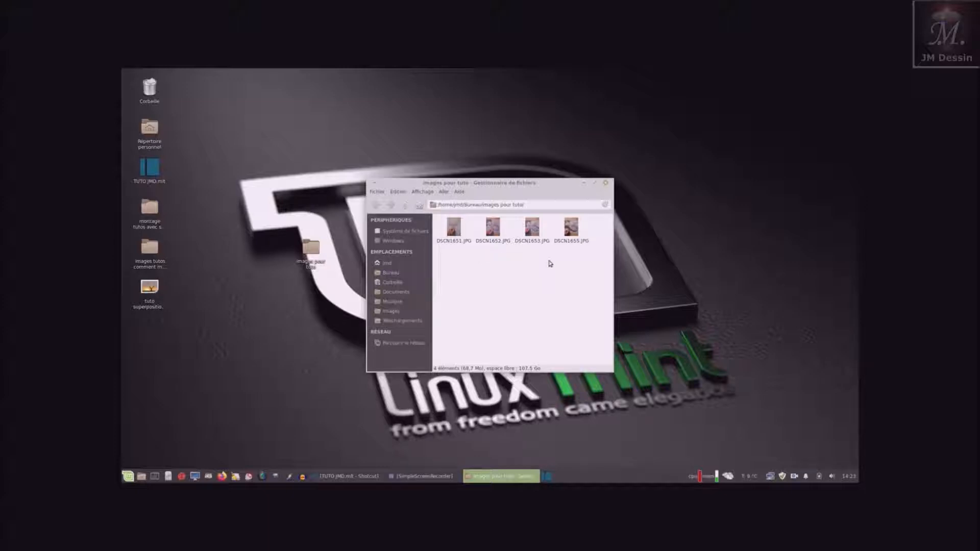
click(595, 183)
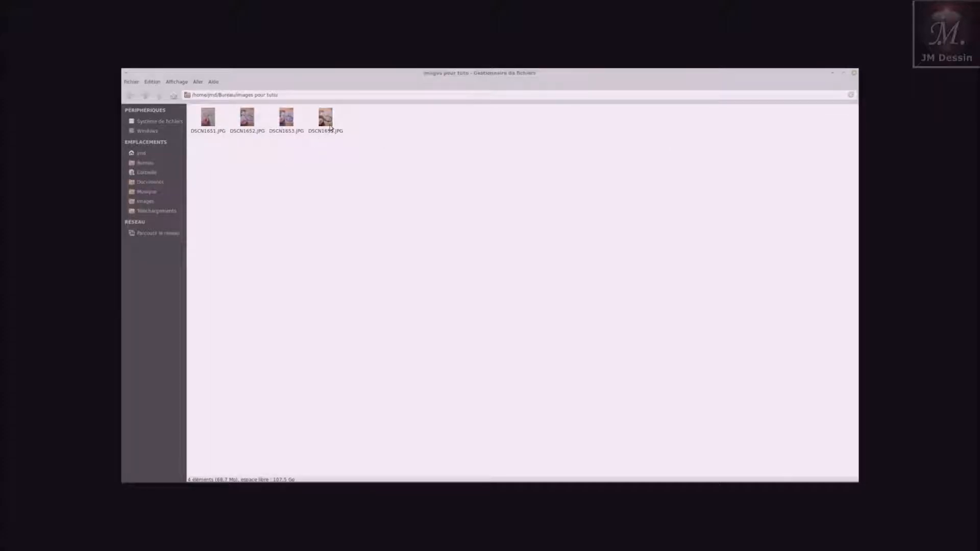
click(854, 75)
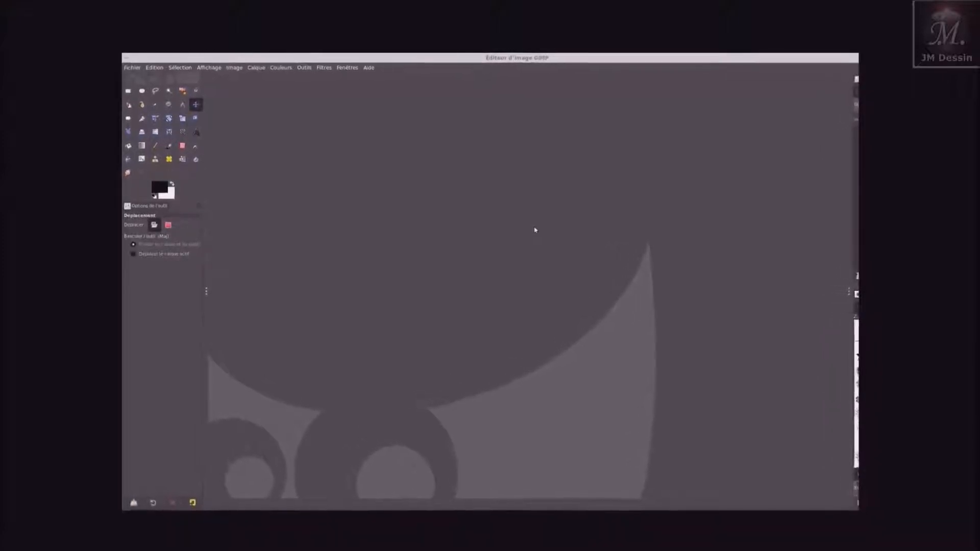
- Create a new blank image 3864 px wide and 5152 px high, showing the advanced options before confirming
click(133, 66)
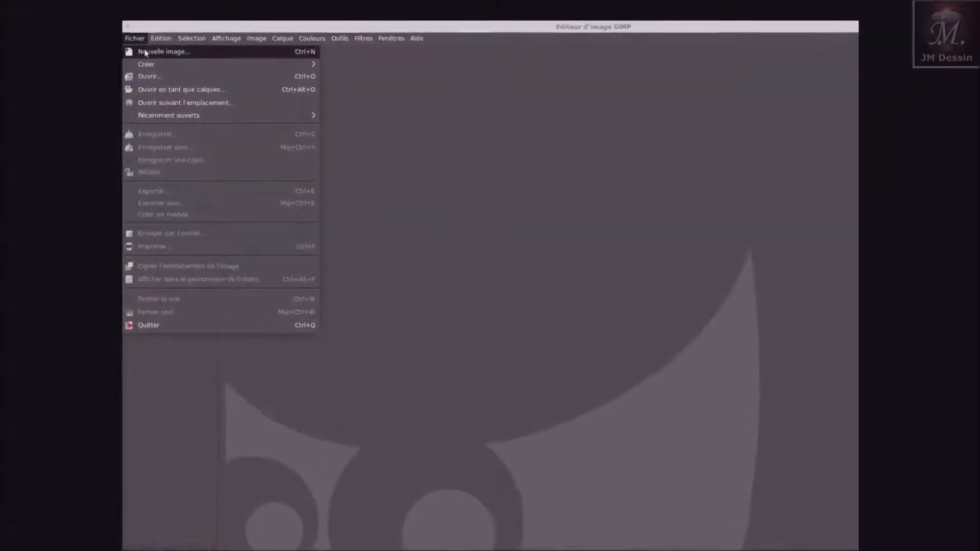
click(146, 50)
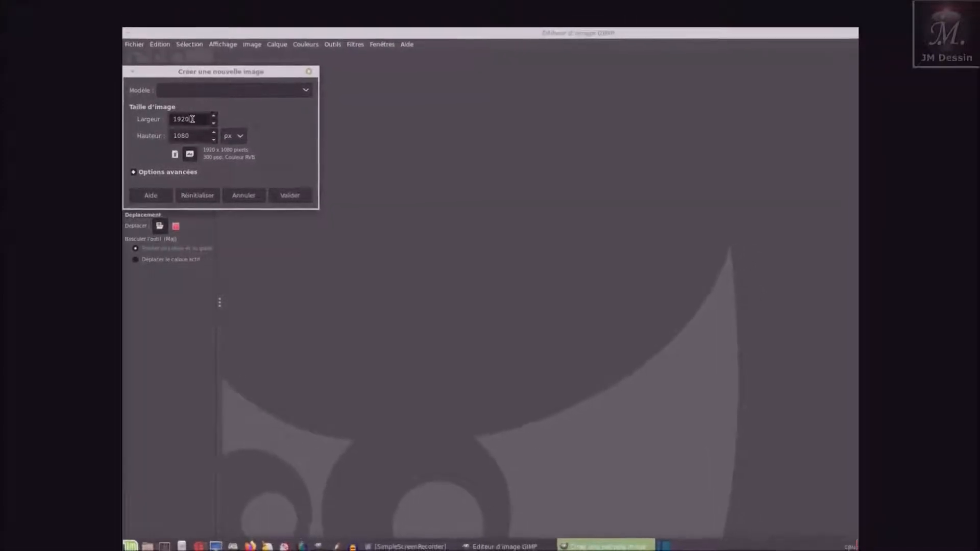
double_click(191, 120)
key(BackSpace)
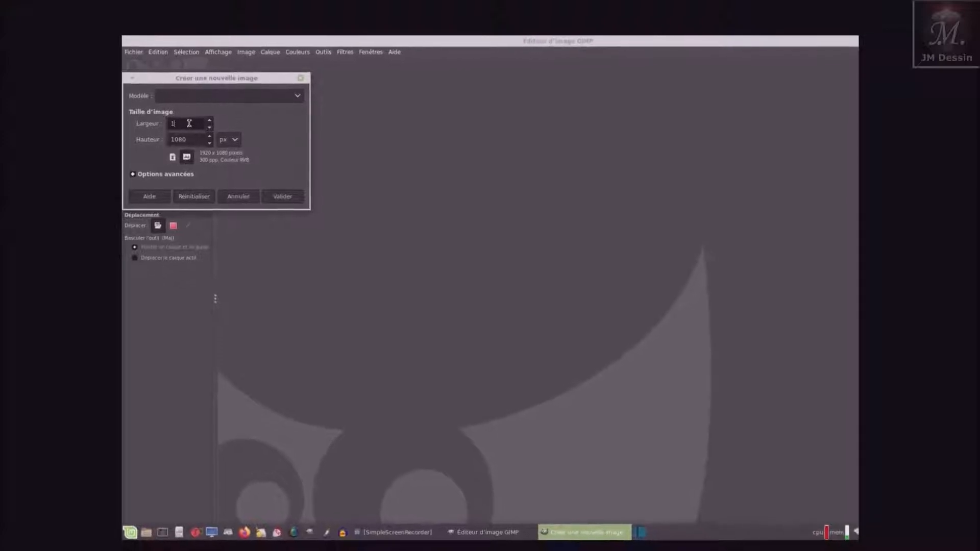
text(3)
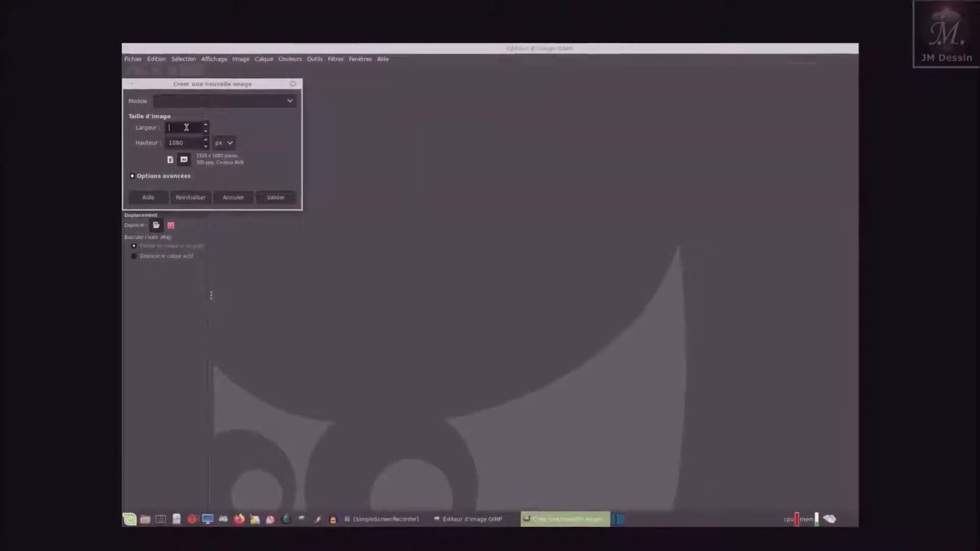
text(864)
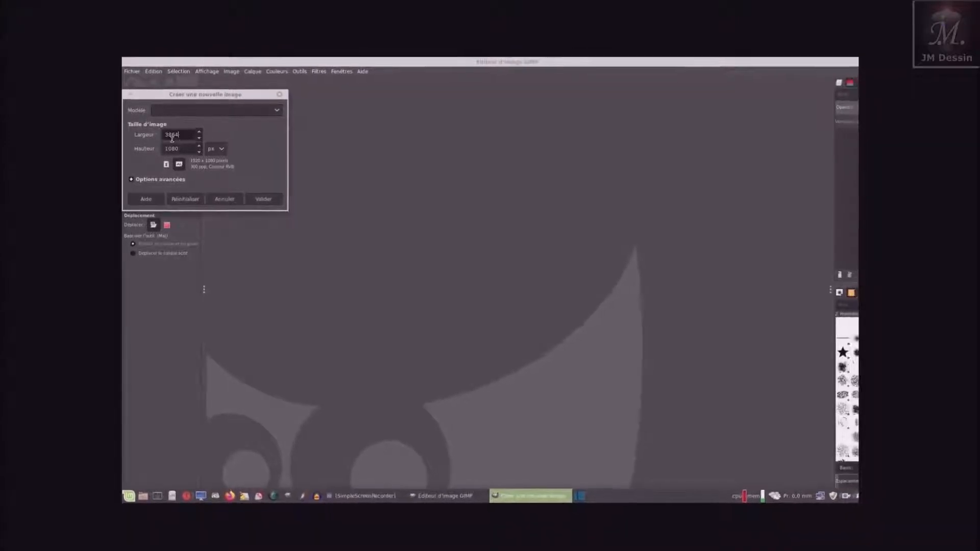
click(182, 154)
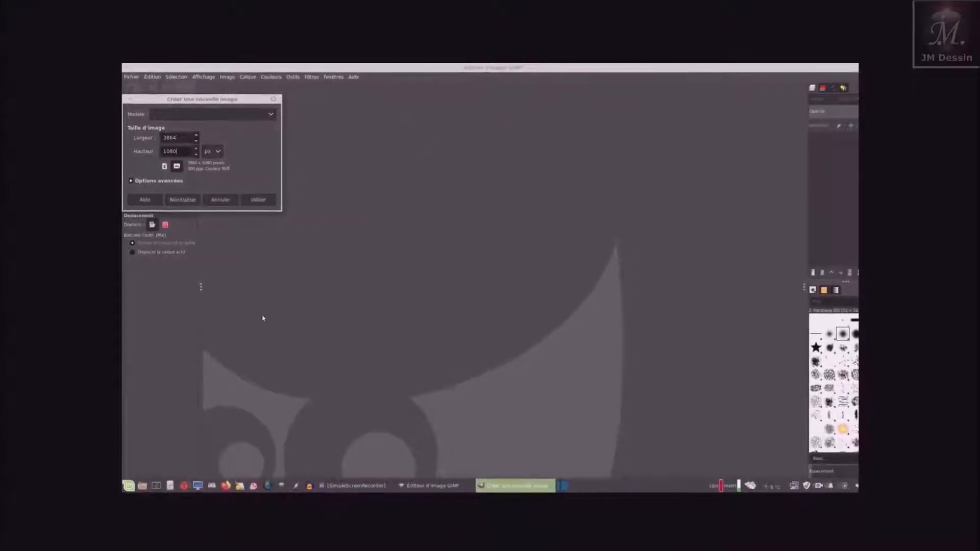
key(BackSpace)
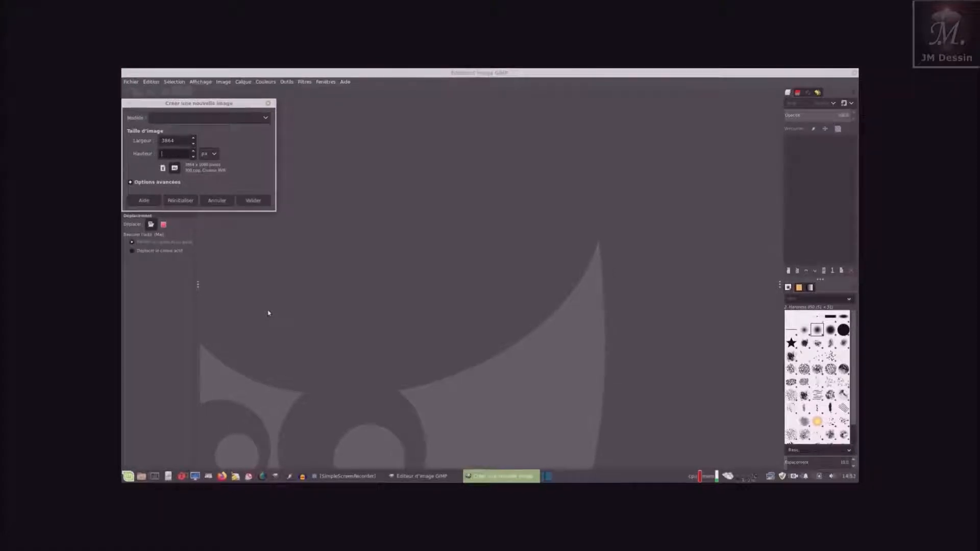
text(216)
text(52)
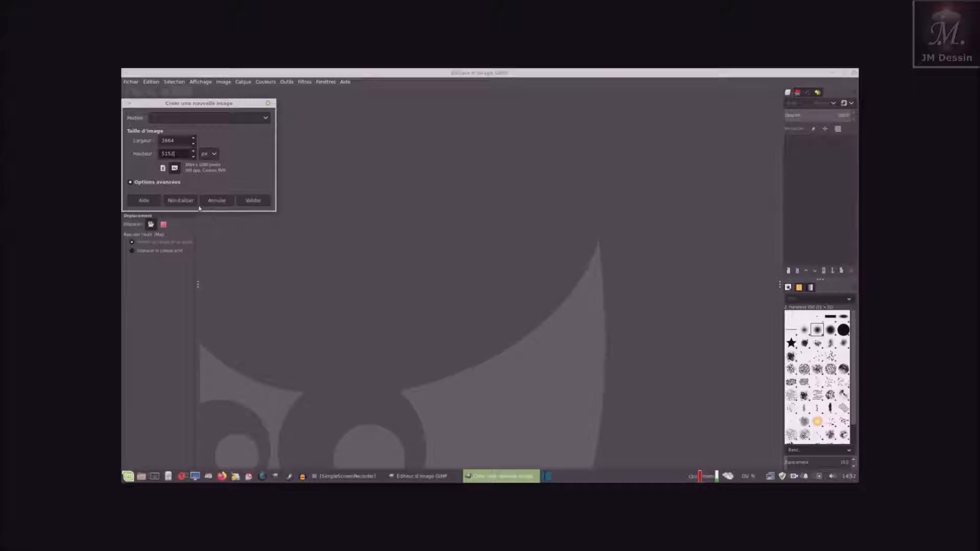
click(176, 183)
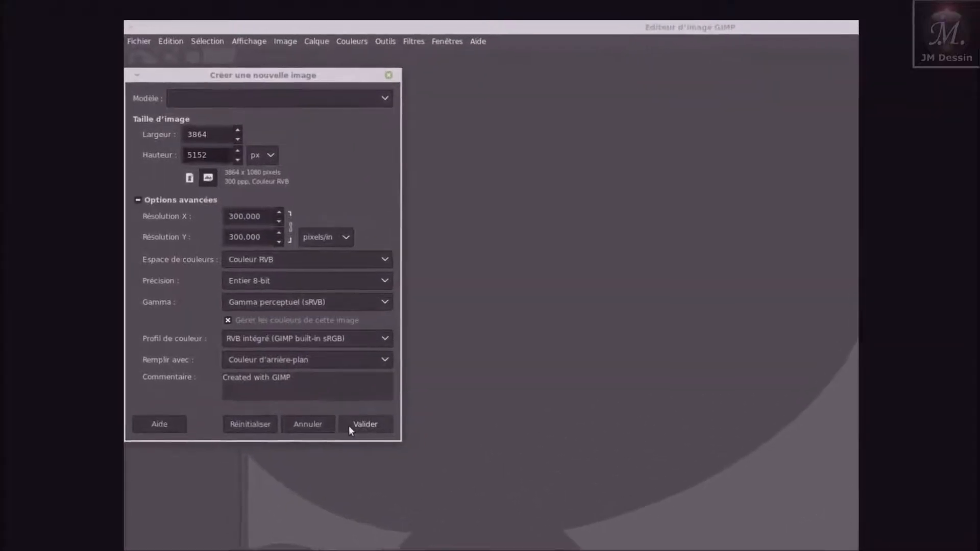
click(375, 454)
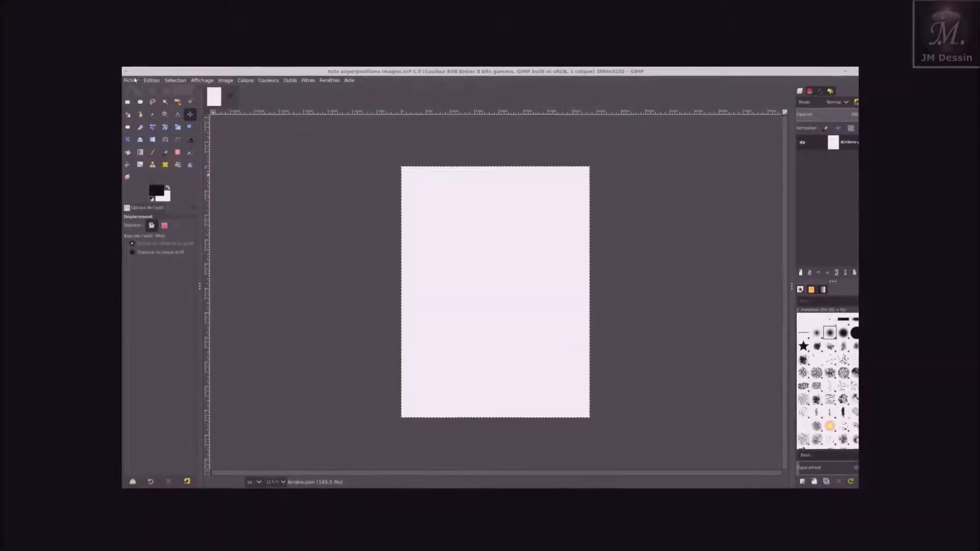
- Open DSCN1655.JPG from the "images pour tuto" folder as a layer and move it down to the canvas's lower edge
click(133, 78)
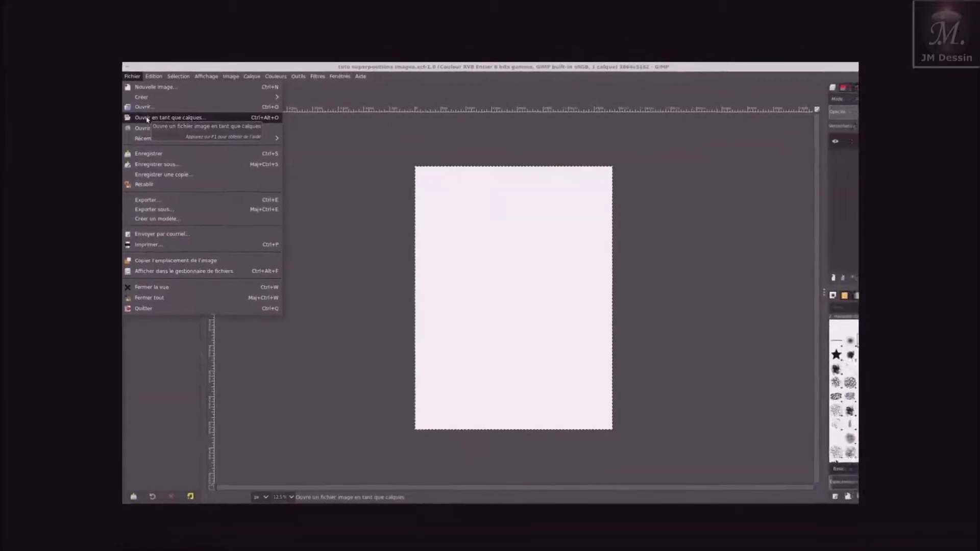
click(146, 121)
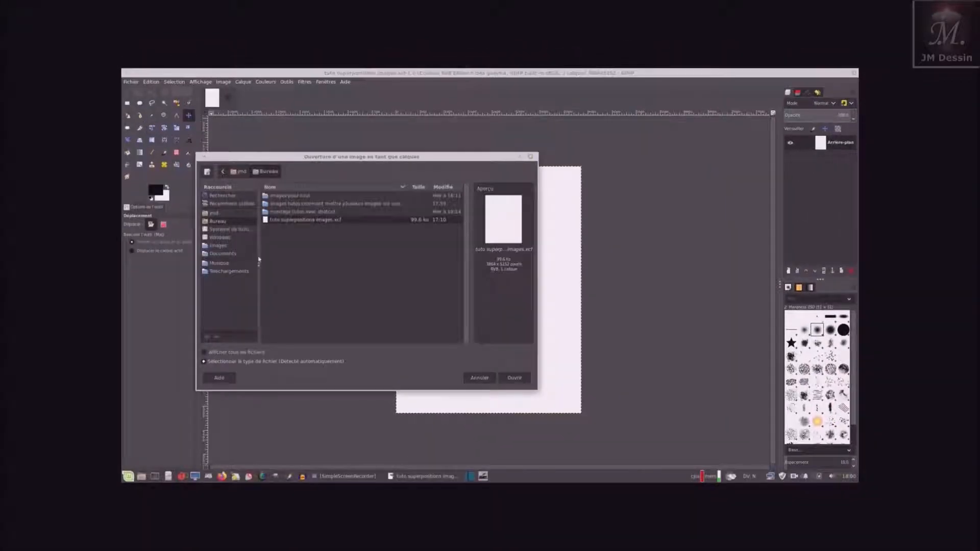
double_click(286, 196)
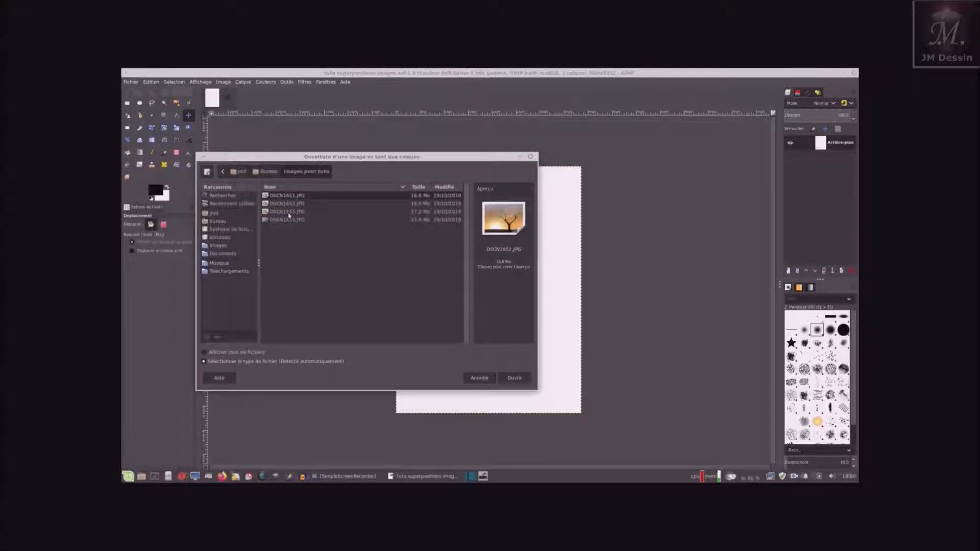
double_click(286, 220)
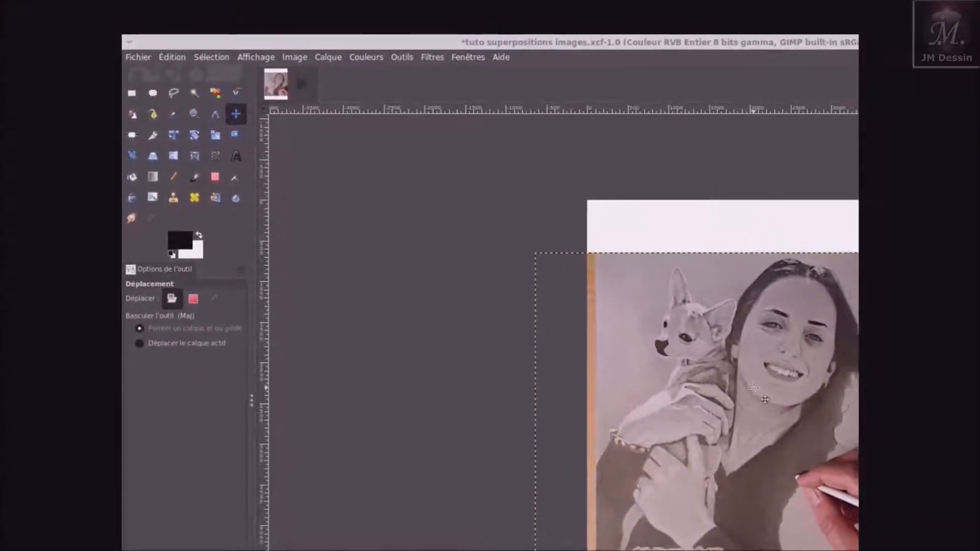
drag(688, 361, 645, 383)
drag(601, 359, 500, 313)
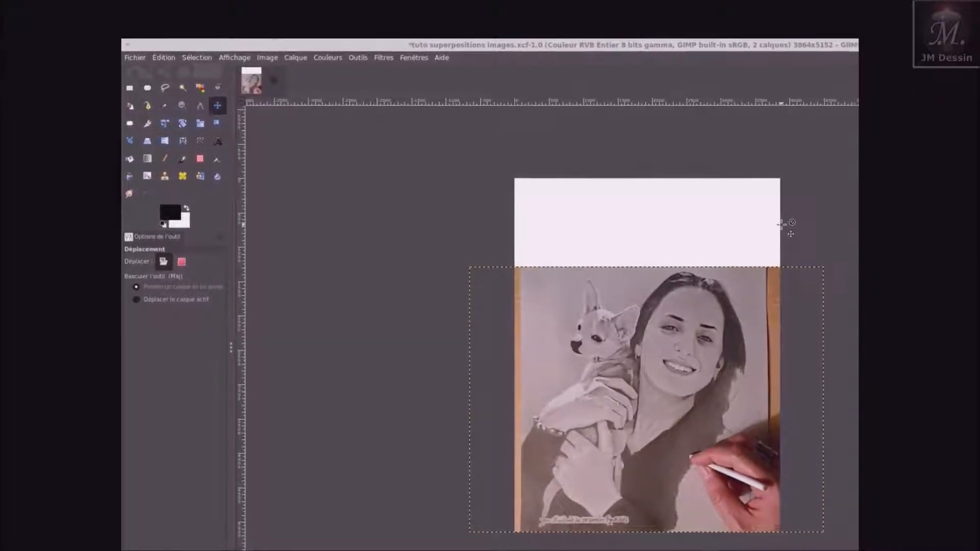
- Scale the DSCN1655.JPG layer proportionally to a width of 3864 px and reposition it on the lower part of the canvas
click(302, 55)
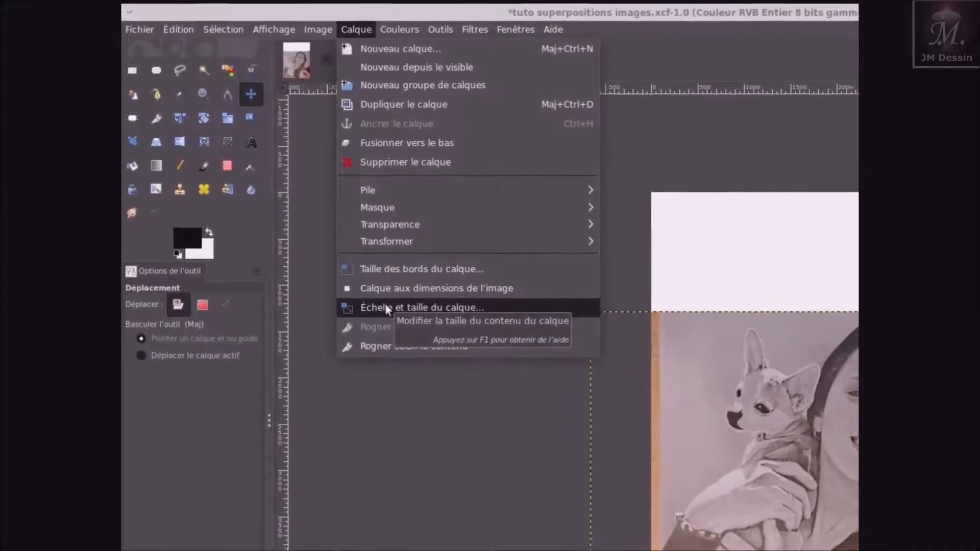
click(389, 305)
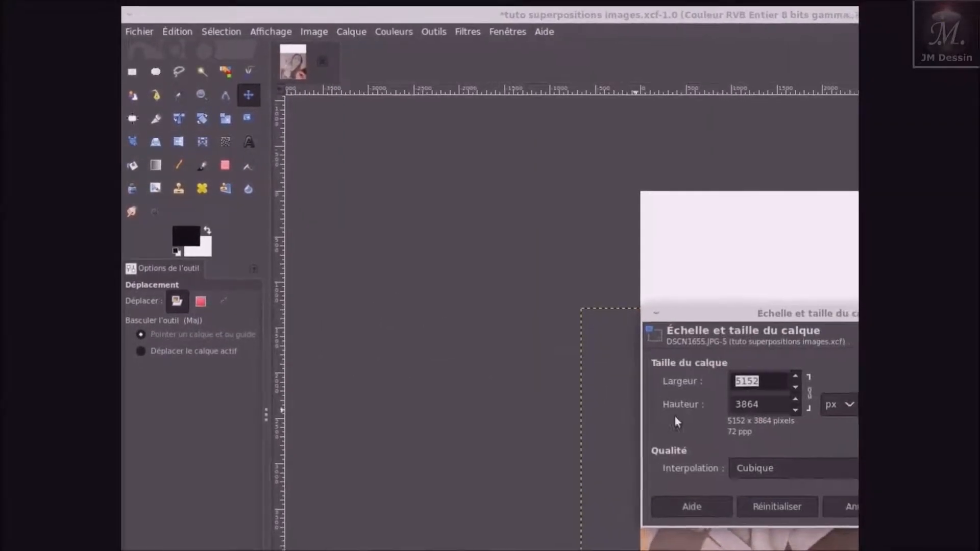
click(741, 376)
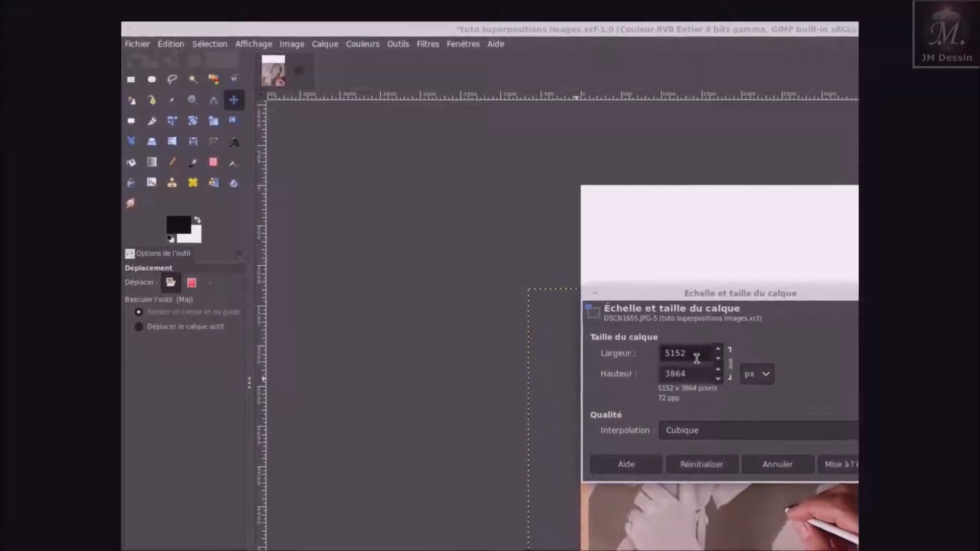
key(BackSpace)
key(BackSpace)
key(BackSpace)
key(BackSpace)
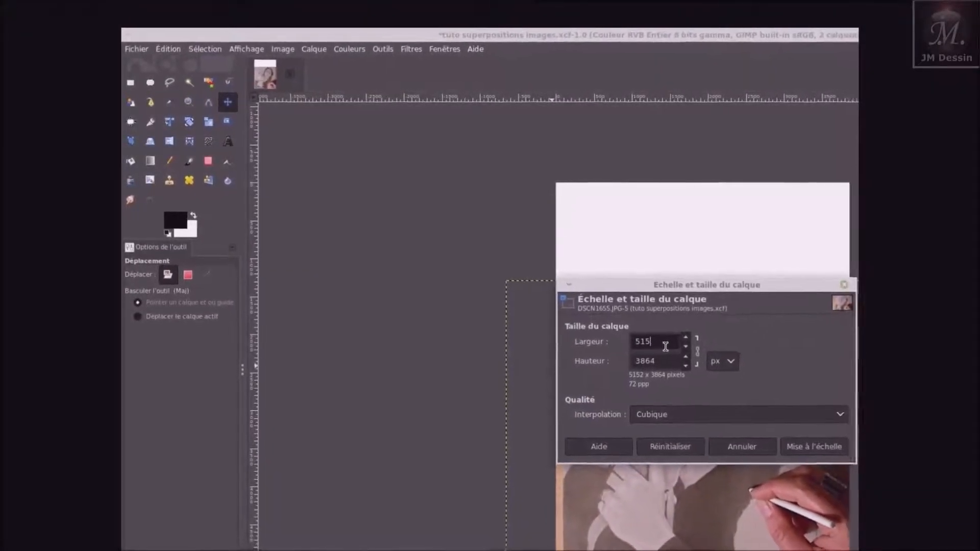
text(3864)
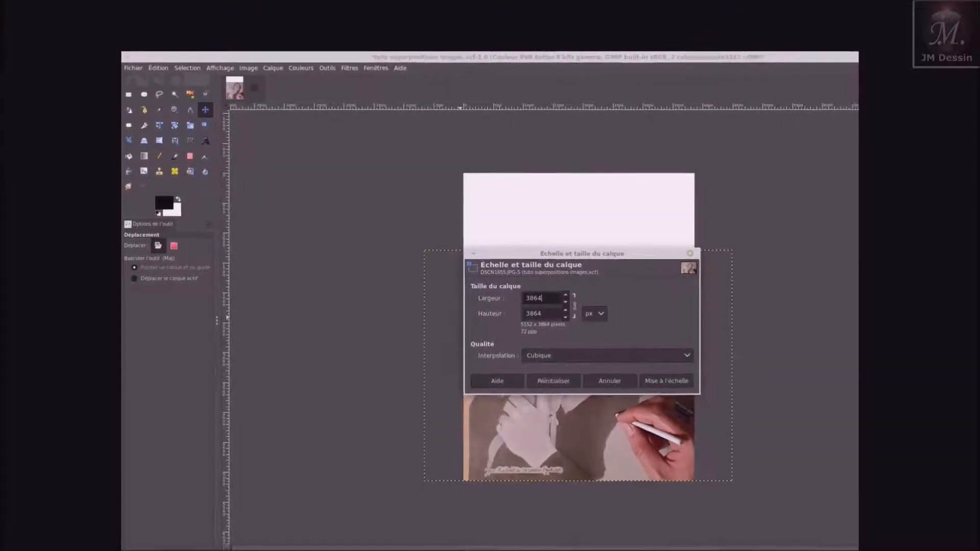
key(Return)
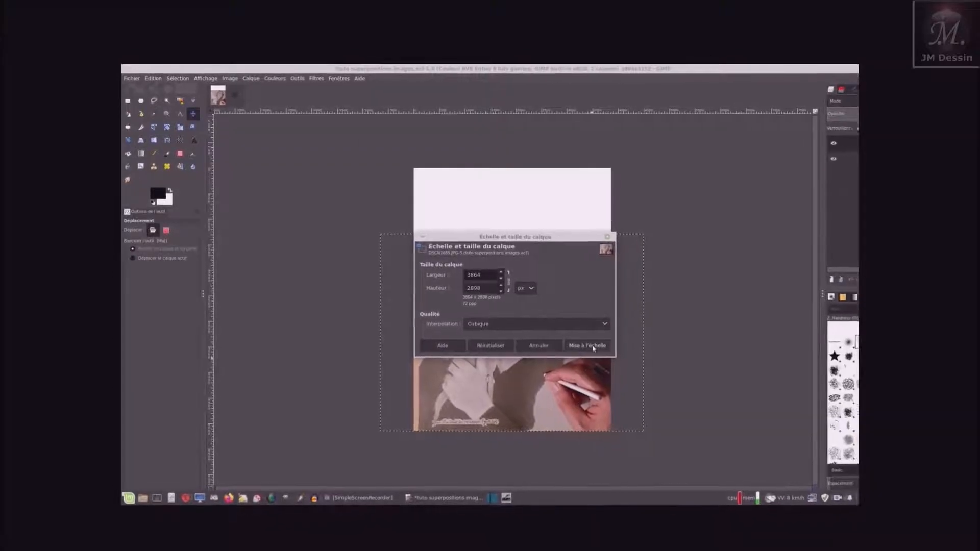
click(590, 345)
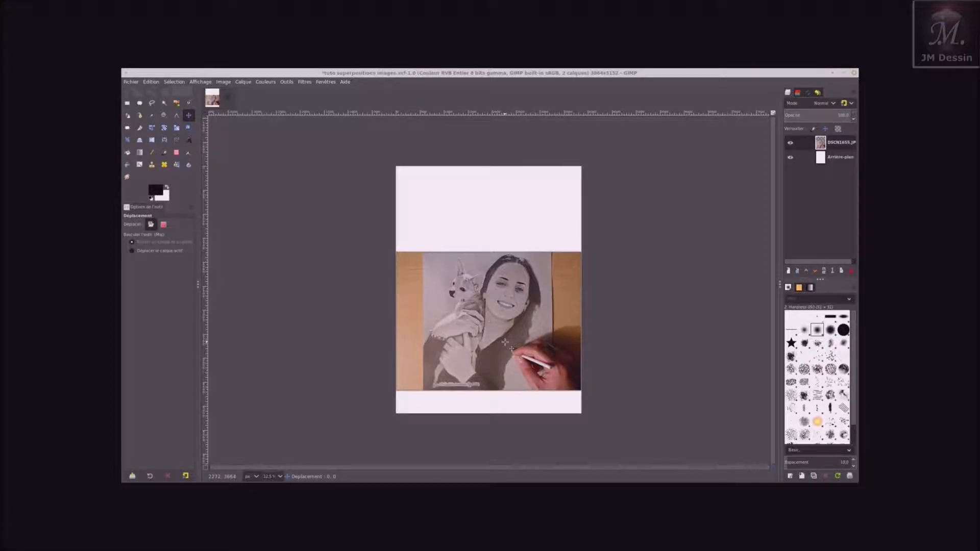
drag(505, 342, 556, 408)
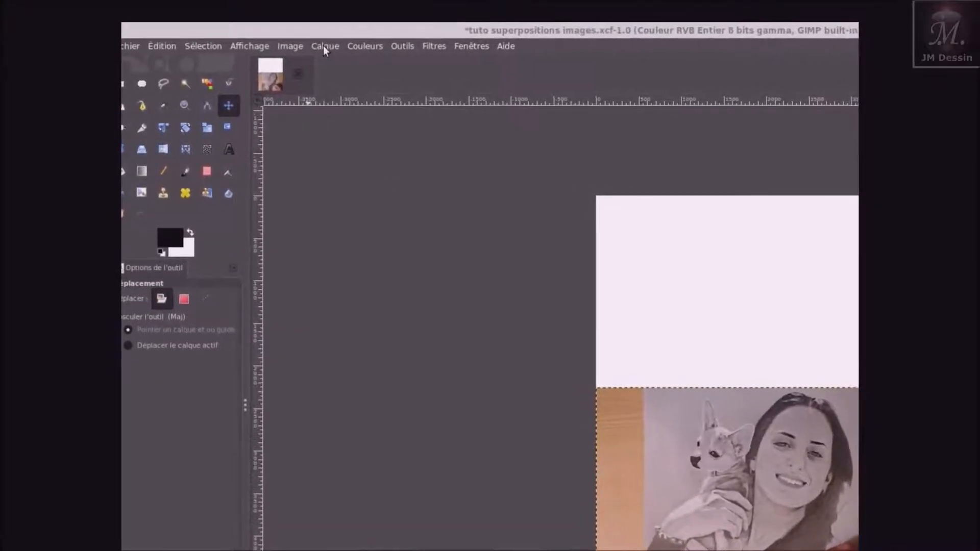
- Undo the latest moves of the photo layer and its scaling
click(164, 42)
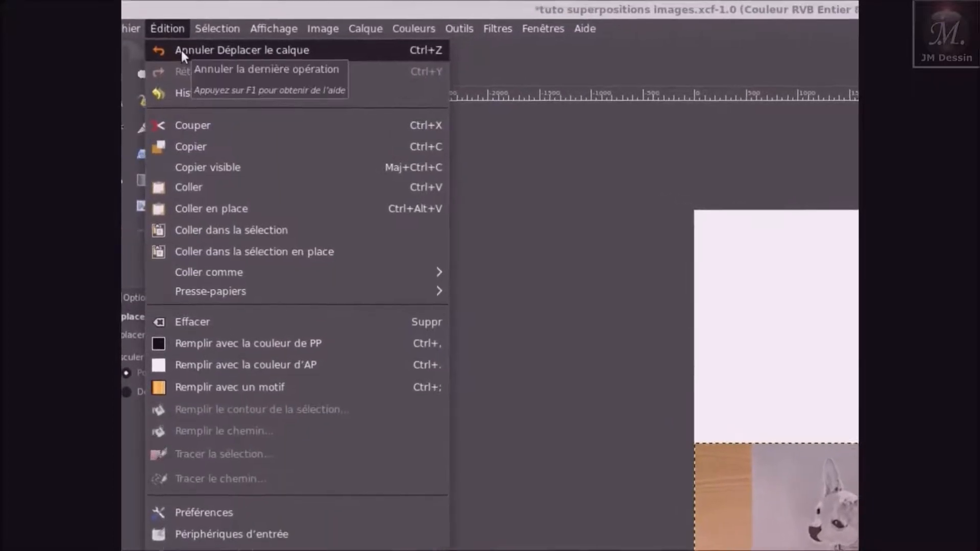
click(182, 46)
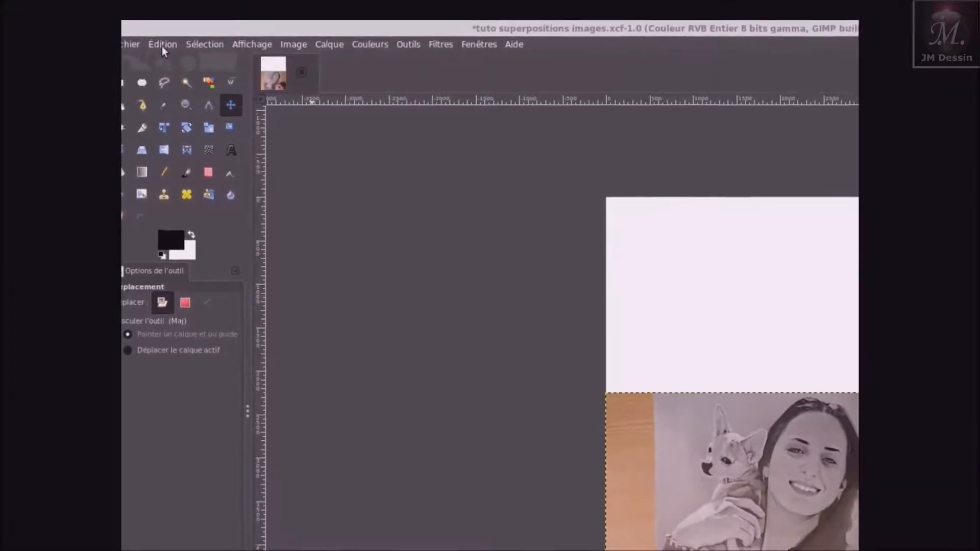
click(161, 46)
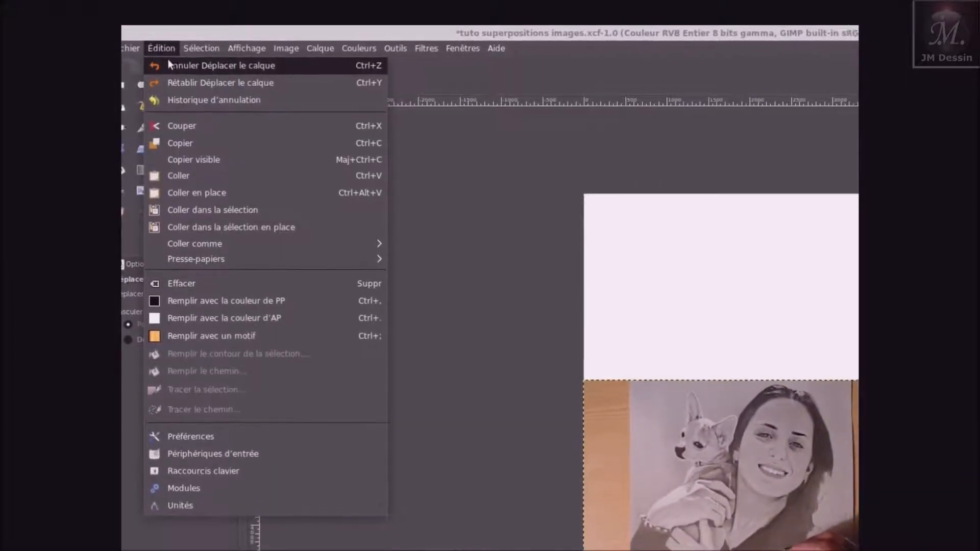
click(167, 61)
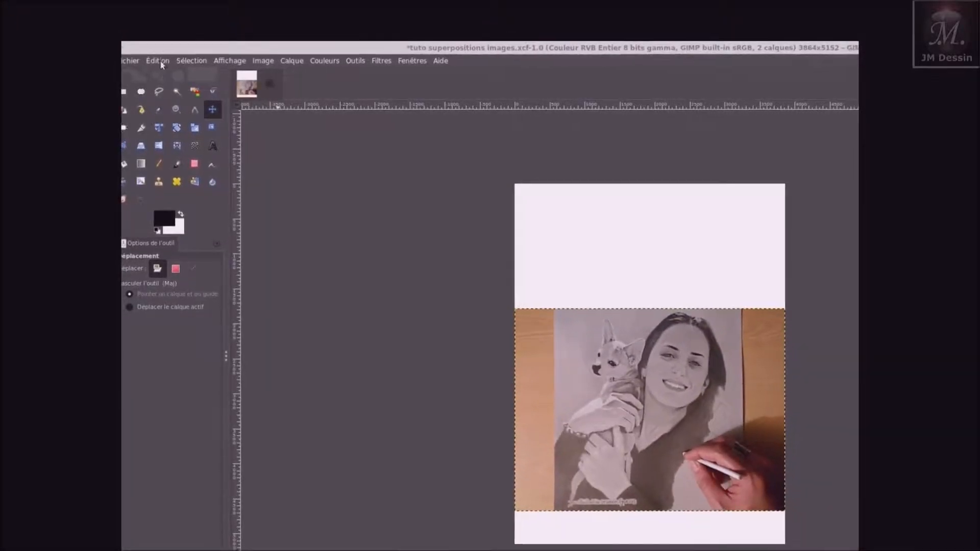
click(158, 58)
click(159, 77)
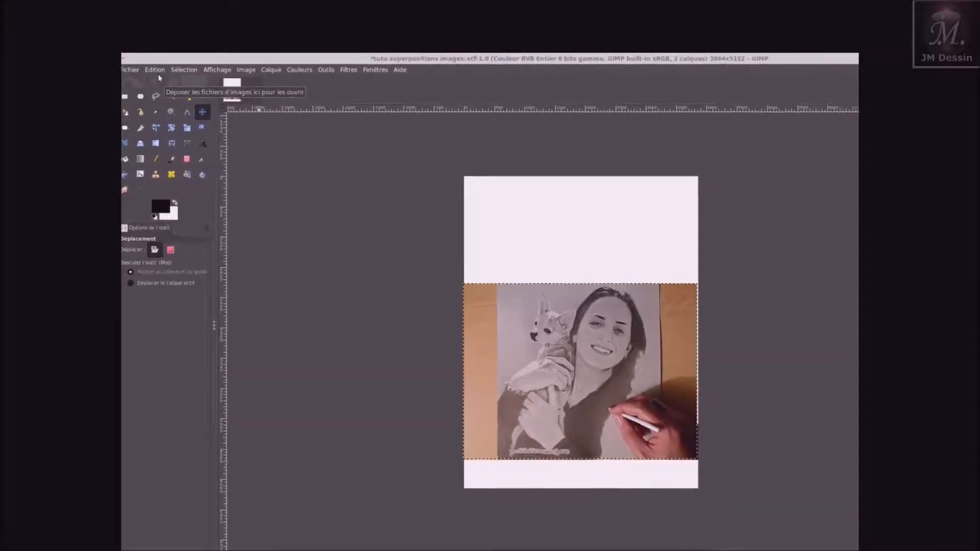
click(154, 71)
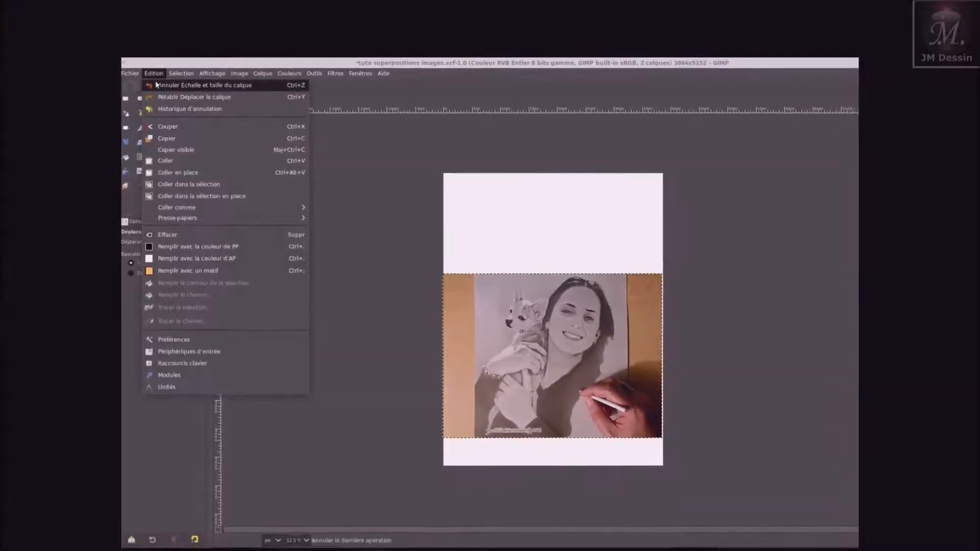
click(155, 82)
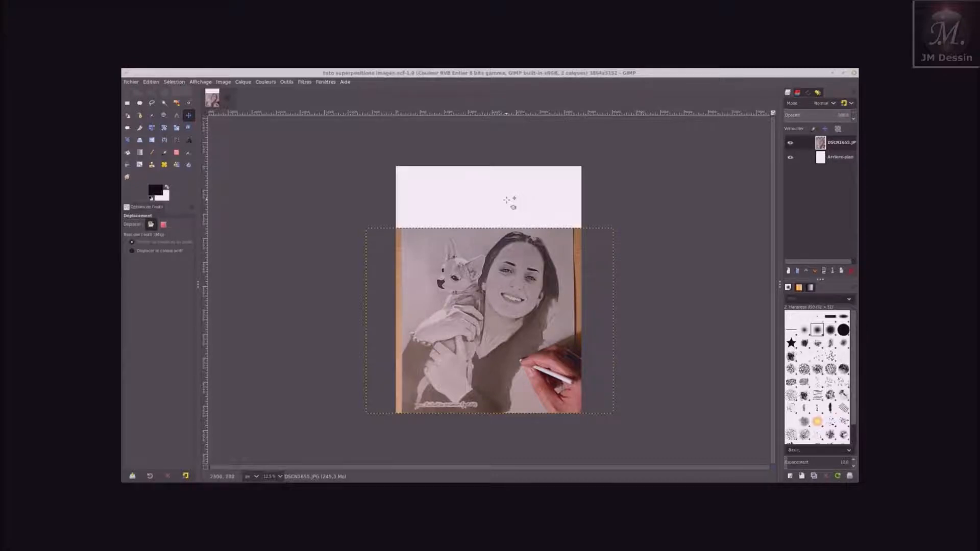
- Open DSCN1651.JPG from the "images pour tuto" folder as a new layer
click(136, 83)
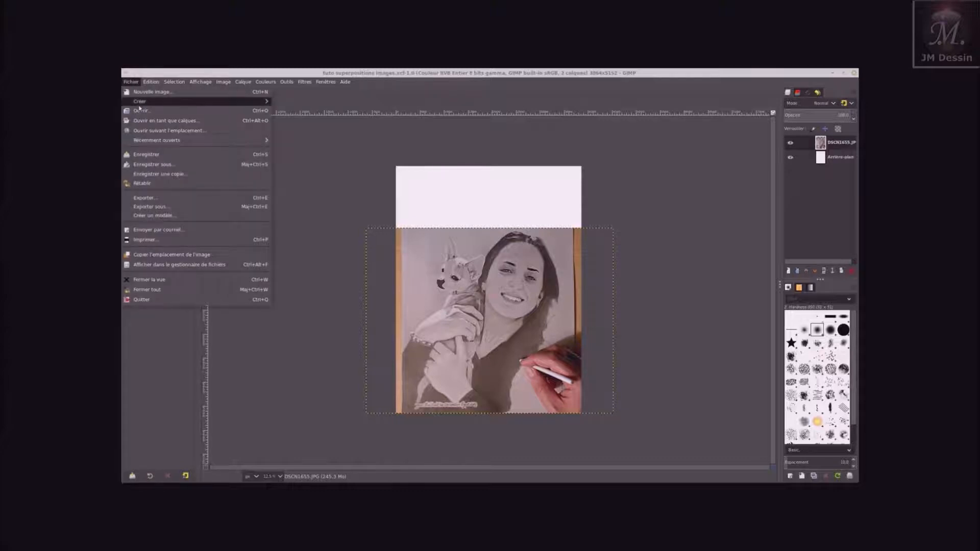
click(142, 123)
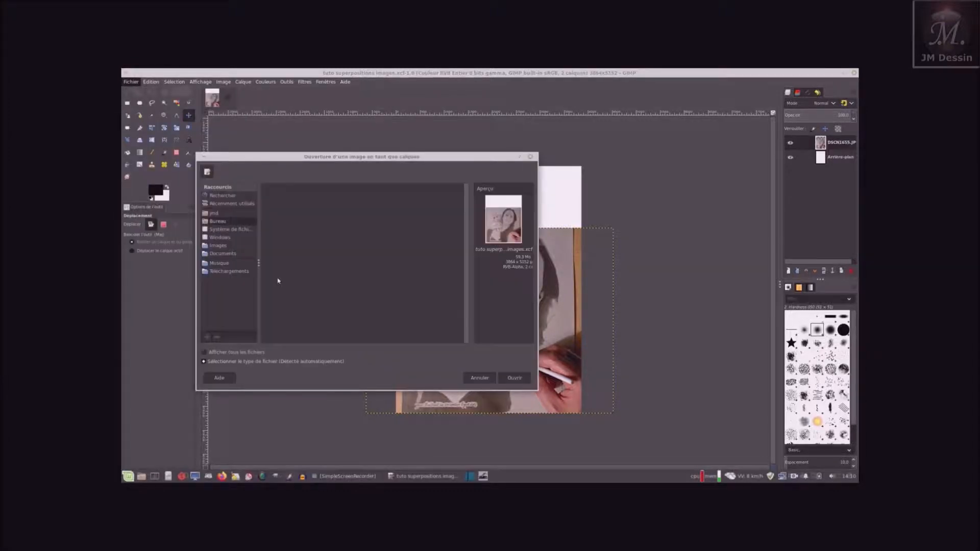
double_click(287, 197)
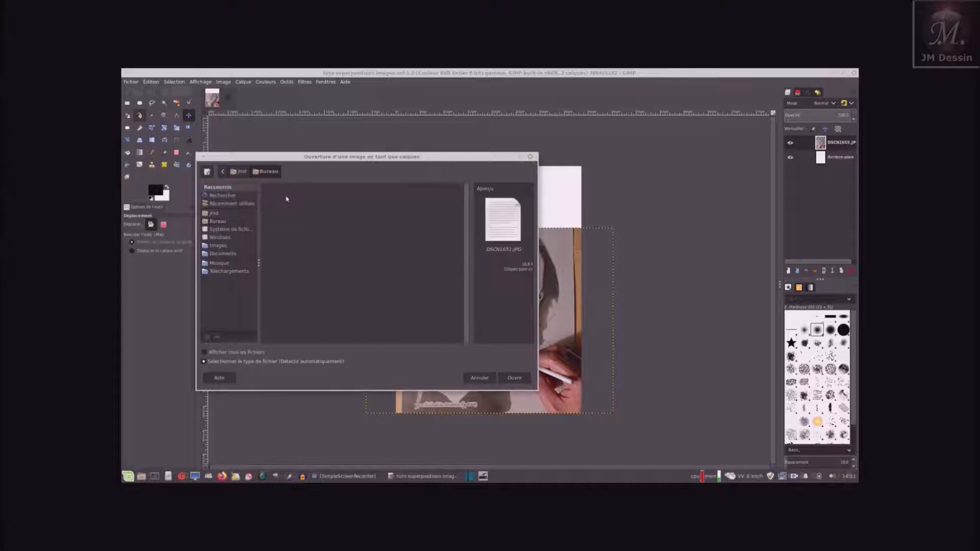
double_click(287, 197)
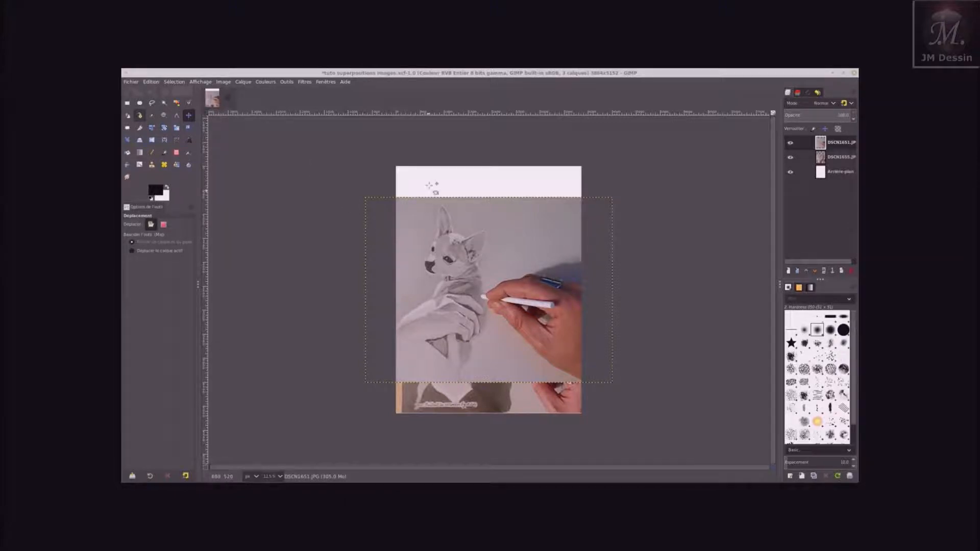
- Scale the DSCN1651.JPG layer proportionally to a width of 1200 px and move it to the left end of the white band above the portrait
click(243, 82)
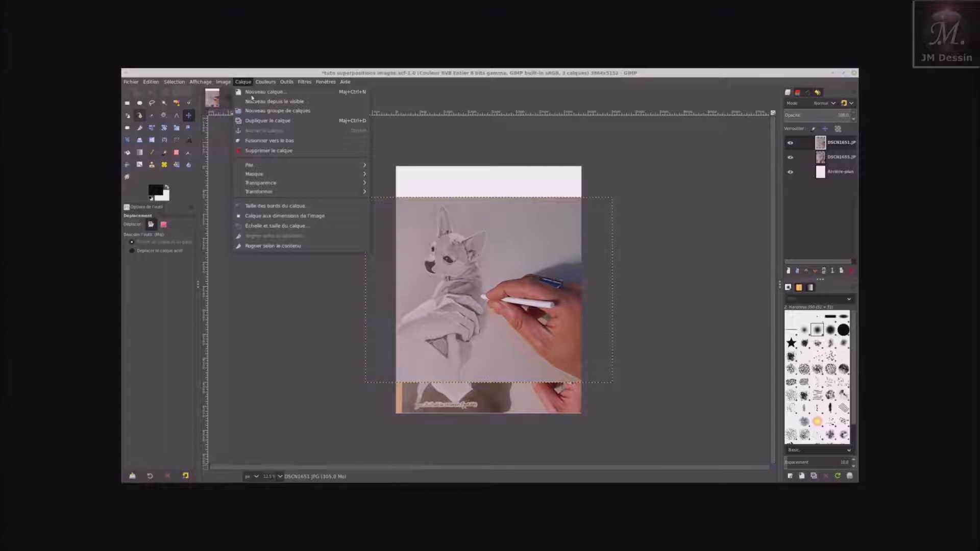
click(258, 226)
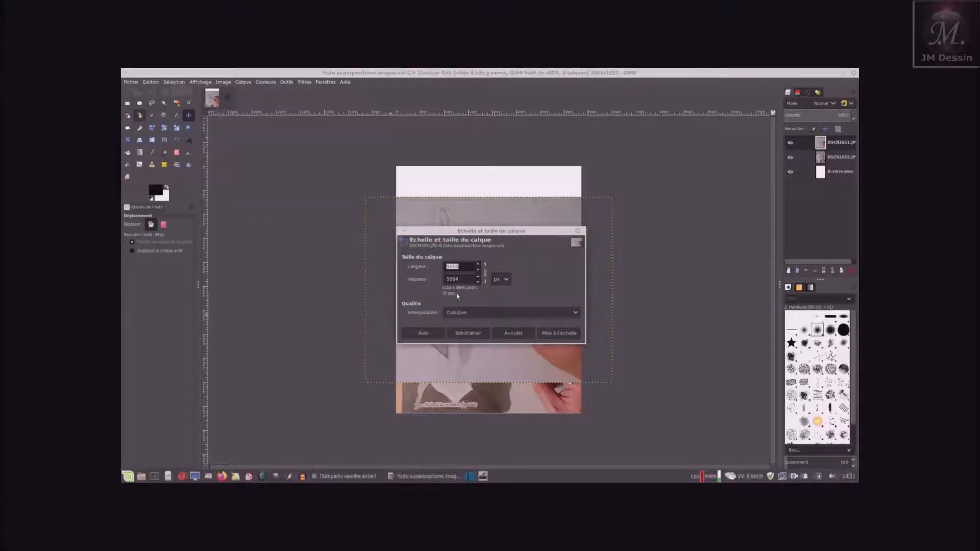
click(463, 264)
key(BackSpace)
key(BackSpace)
key(BackSpace)
text(1200)
click(559, 334)
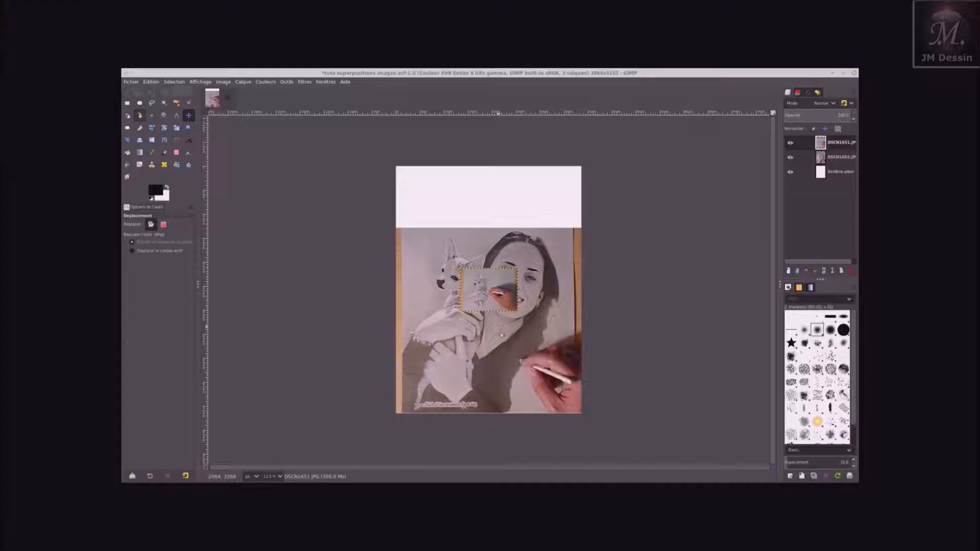
drag(497, 304, 434, 211)
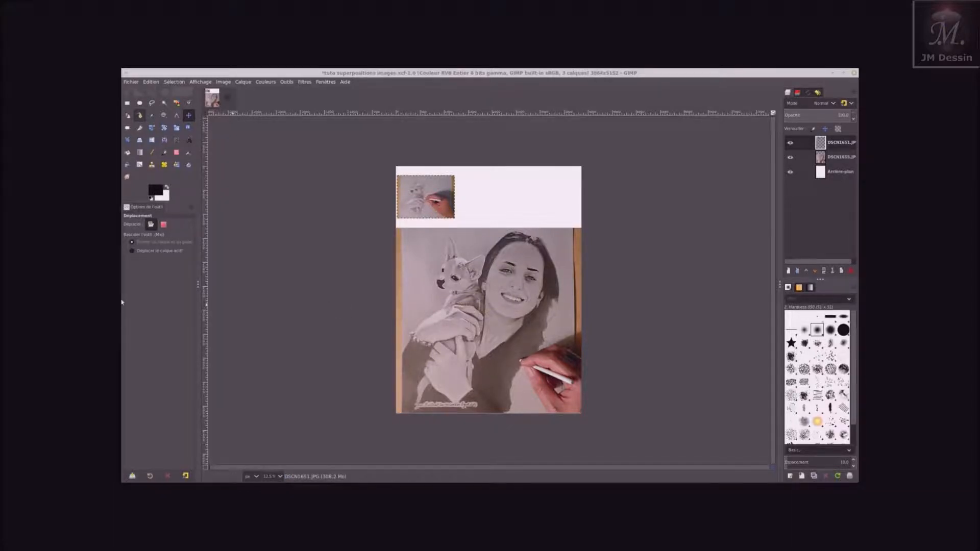
- Open DSCN1652.JPG from the "images pour tuto" folder as a new layer
click(164, 115)
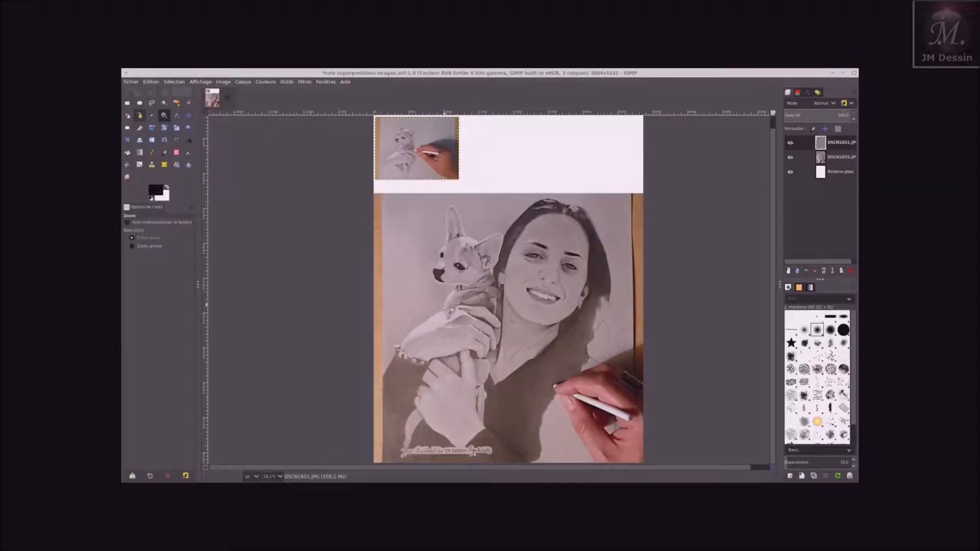
click(461, 349)
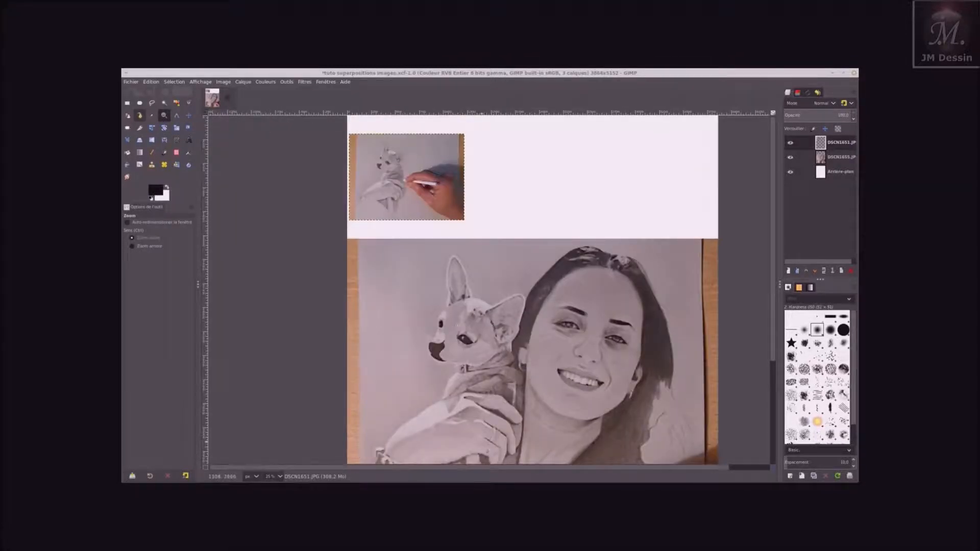
scroll(496, 467, right, 3)
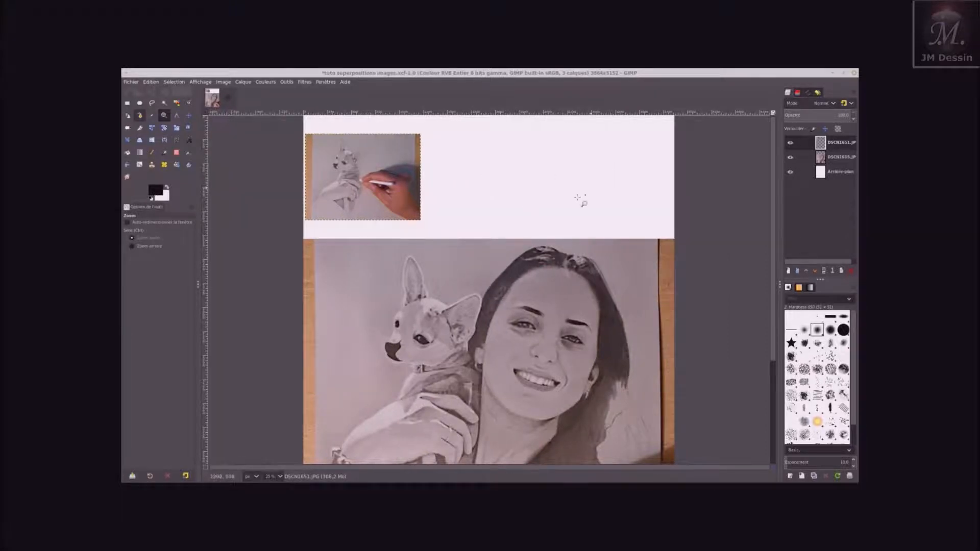
click(434, 233)
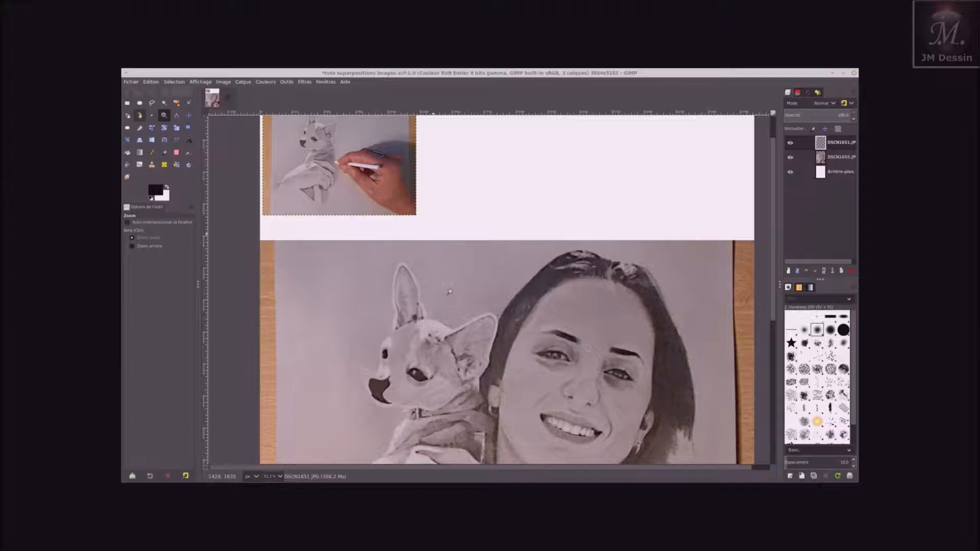
scroll(449, 292, up, 2)
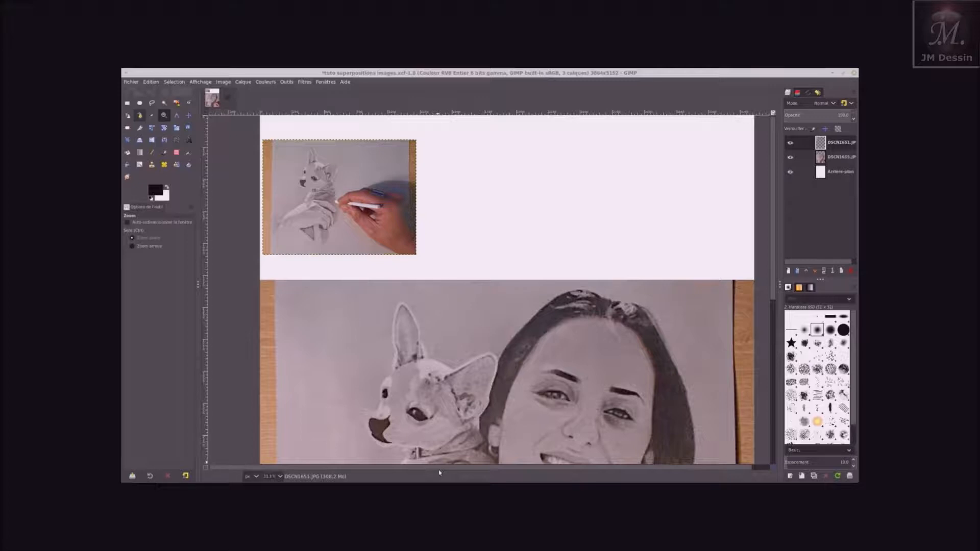
scroll(440, 470, right, 1)
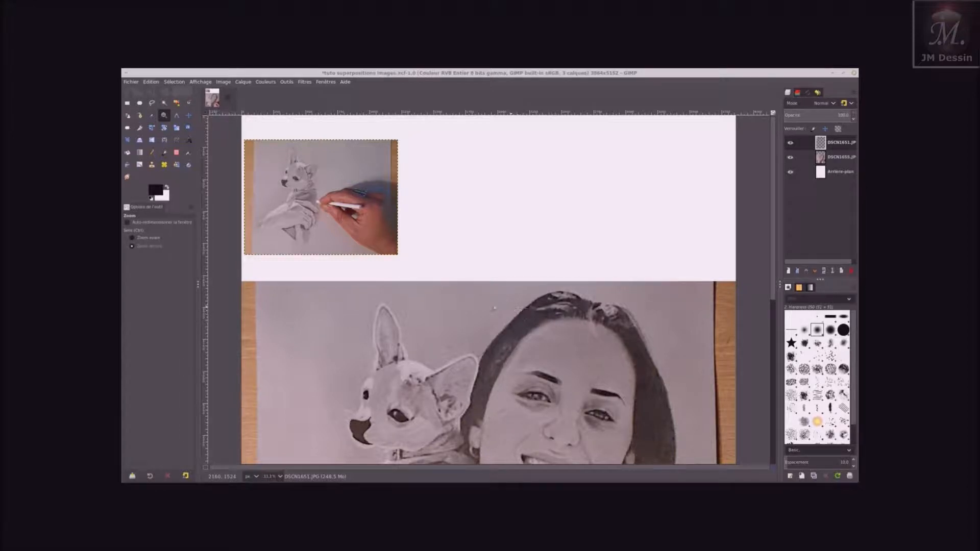
click(133, 84)
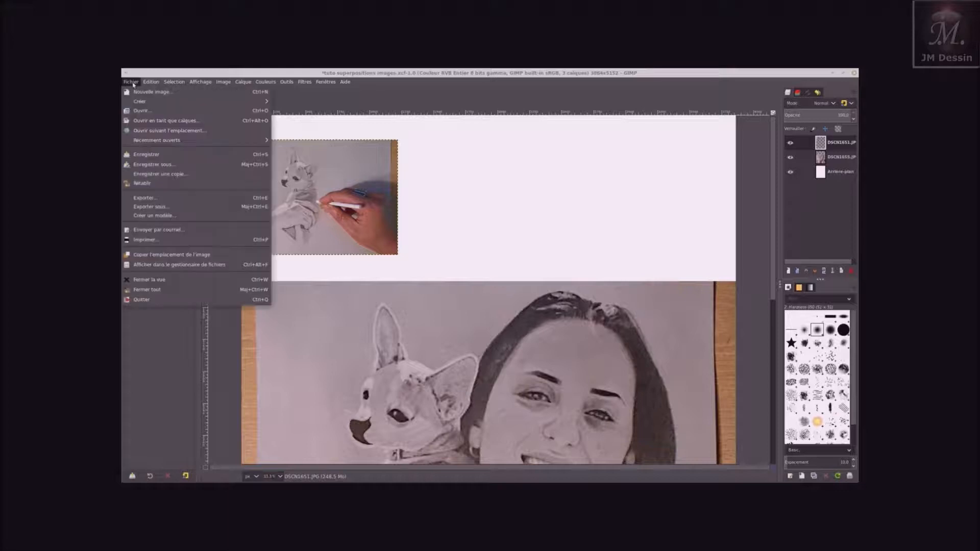
click(145, 122)
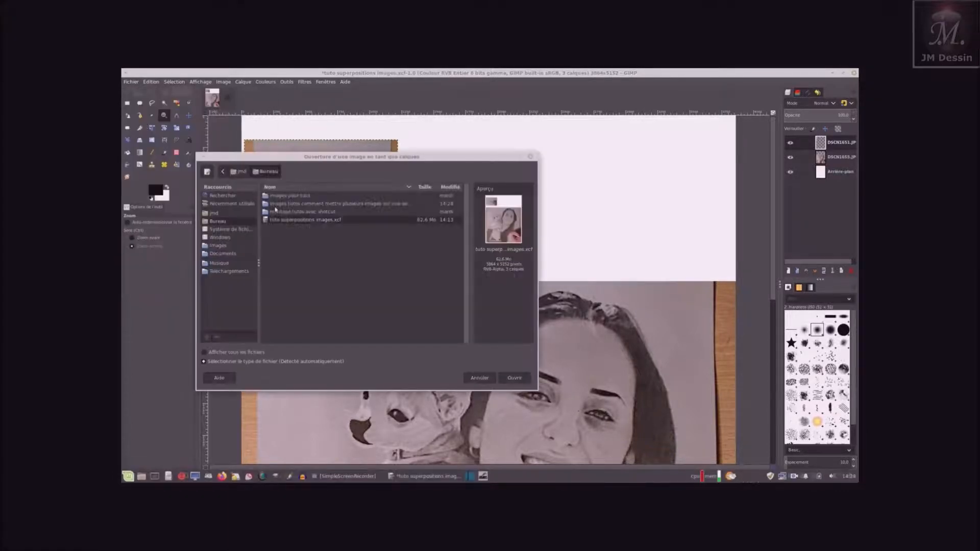
double_click(312, 197)
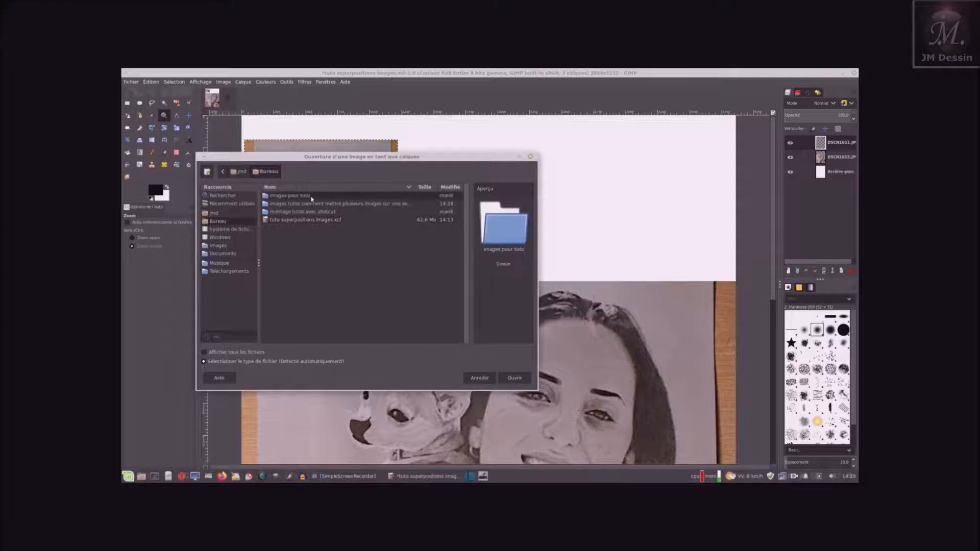
double_click(309, 204)
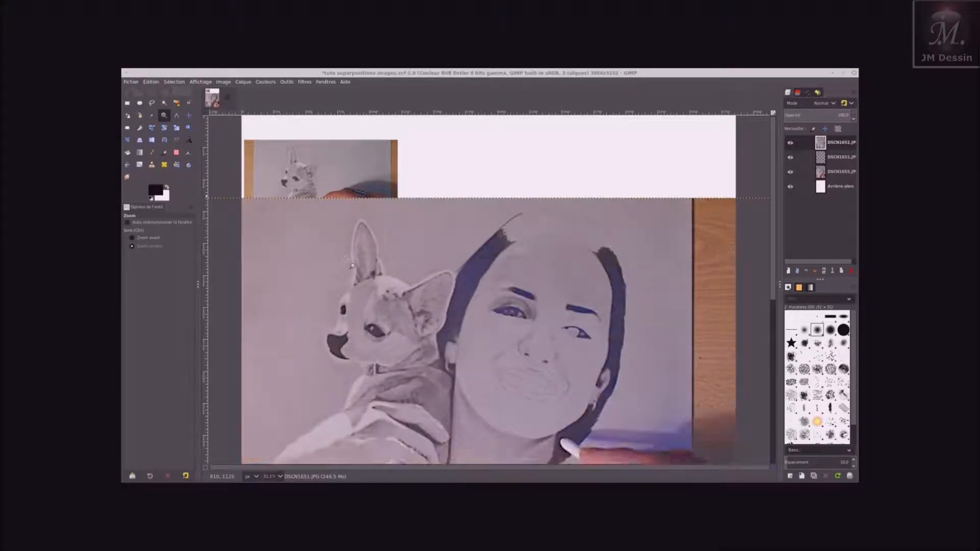
- Scale the DSCN1652.JPG layer proportionally to a width of 1200 px
click(242, 82)
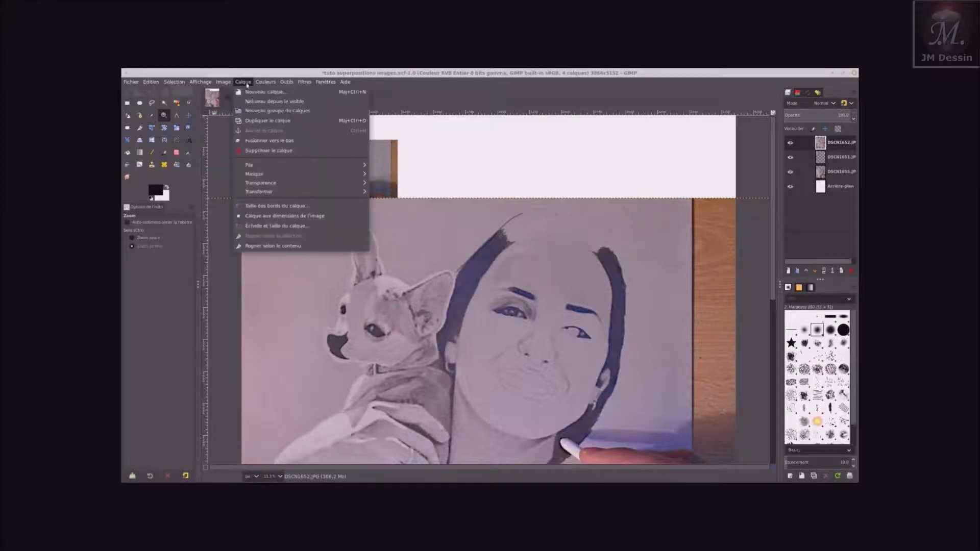
click(273, 226)
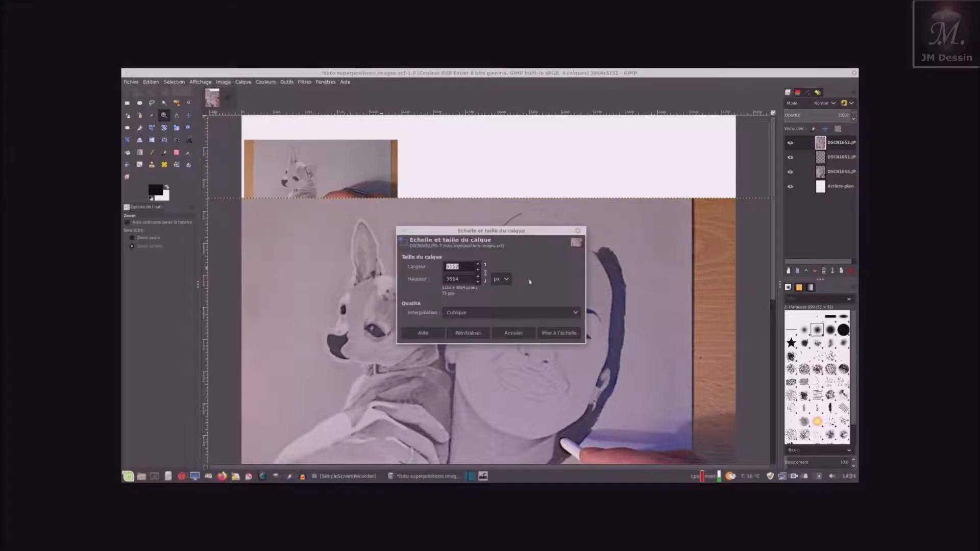
click(463, 266)
key(BackSpace)
key(BackSpace)
key(BackSpace)
text(120)
click(546, 336)
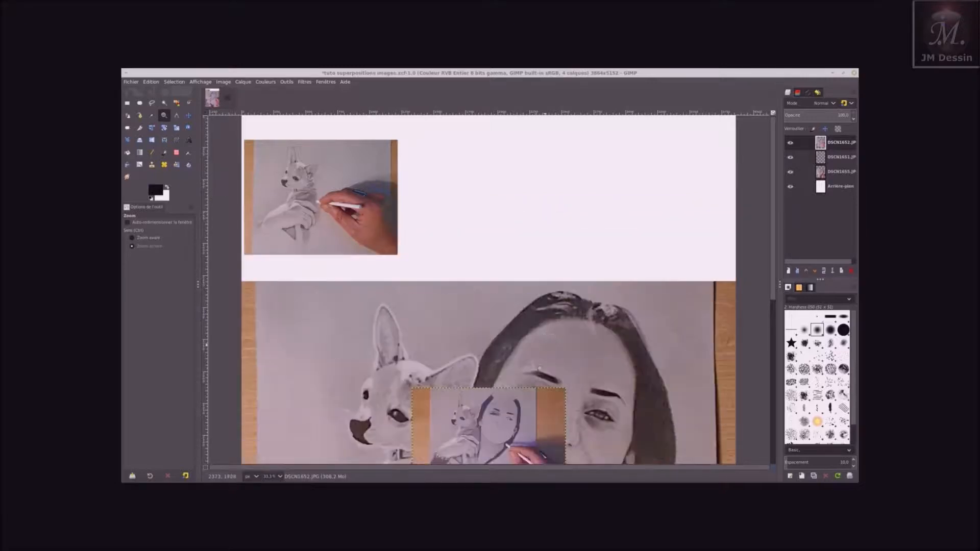
- Move the DSCN1652.JPG layer up to the middle of the white band, level with the first small photo
click(189, 115)
drag(484, 426, 484, 175)
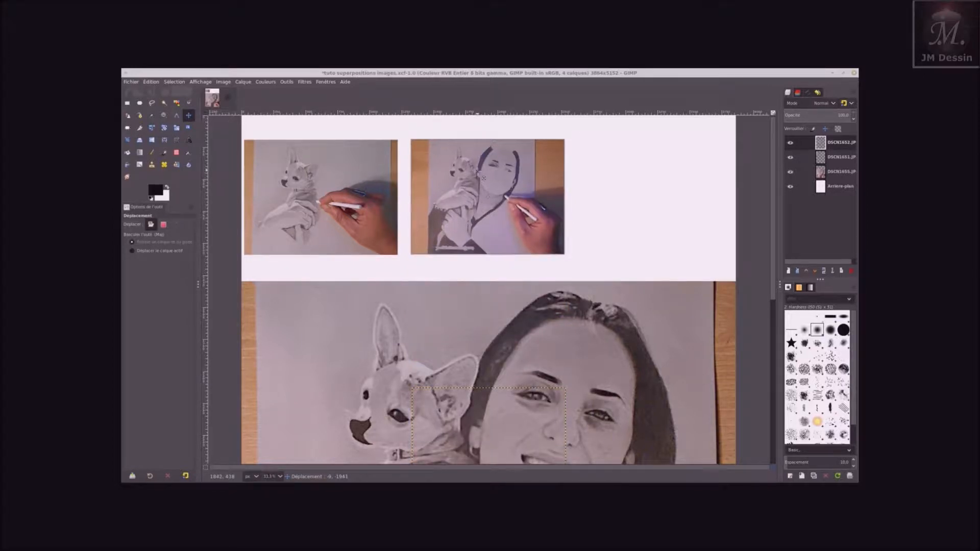
drag(484, 178, 484, 179)
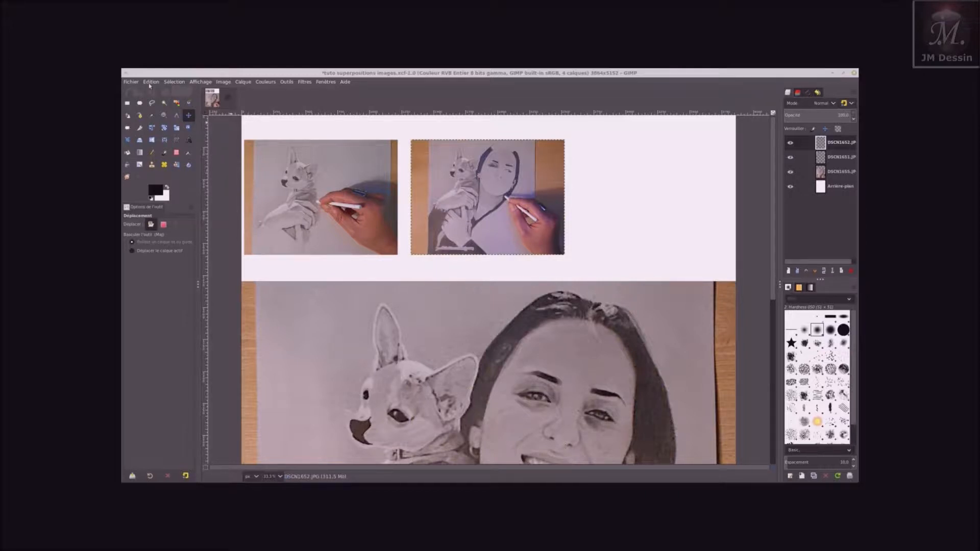
- Open DSCN1653.JPG from the "images pour tuto" folder as a new layer
click(131, 80)
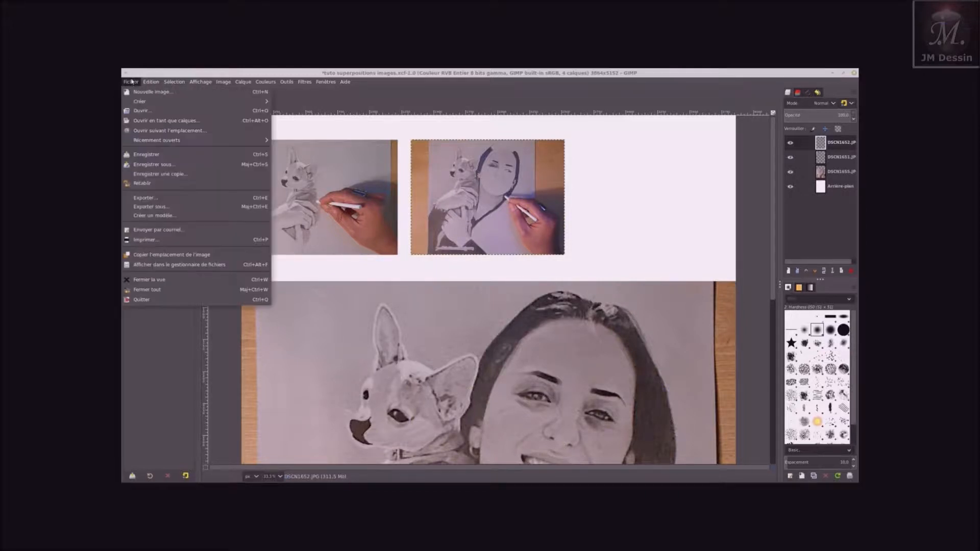
click(142, 121)
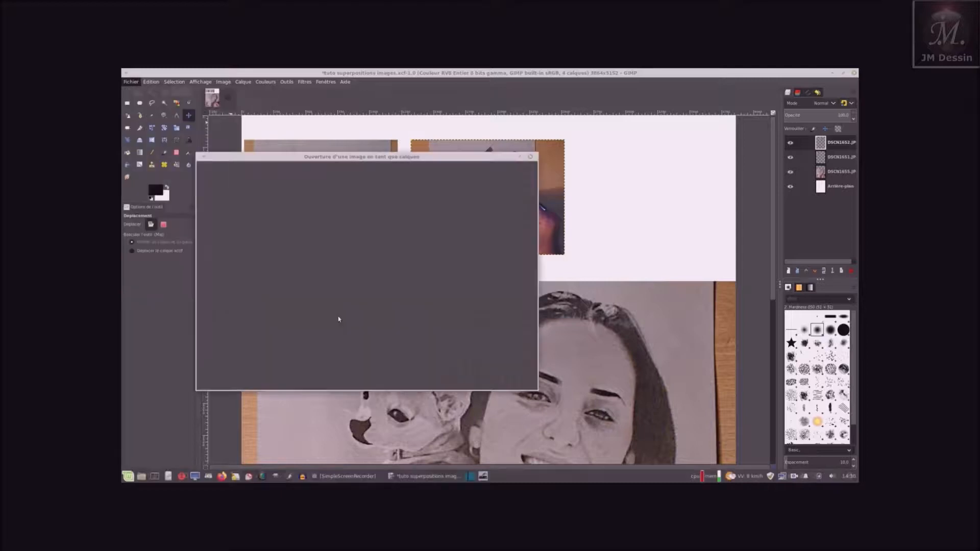
double_click(325, 199)
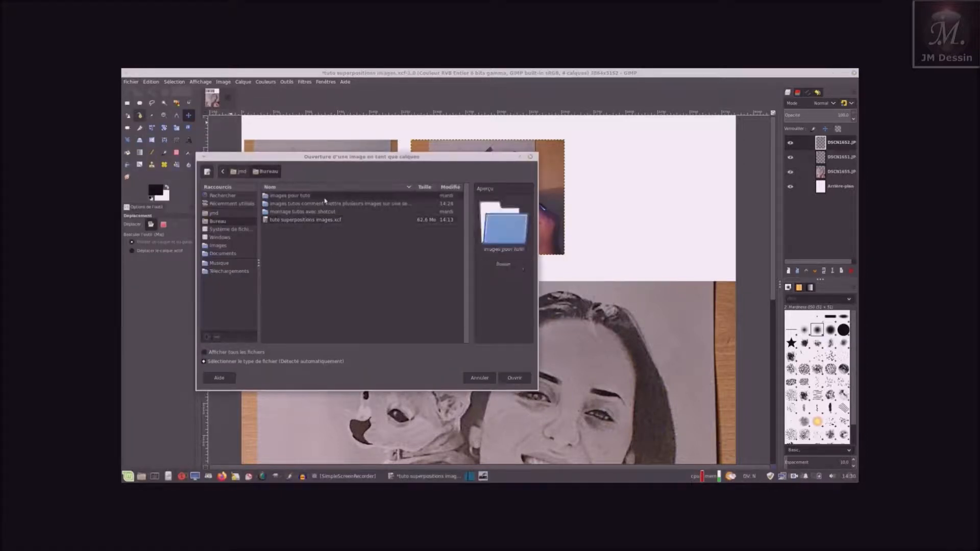
double_click(308, 212)
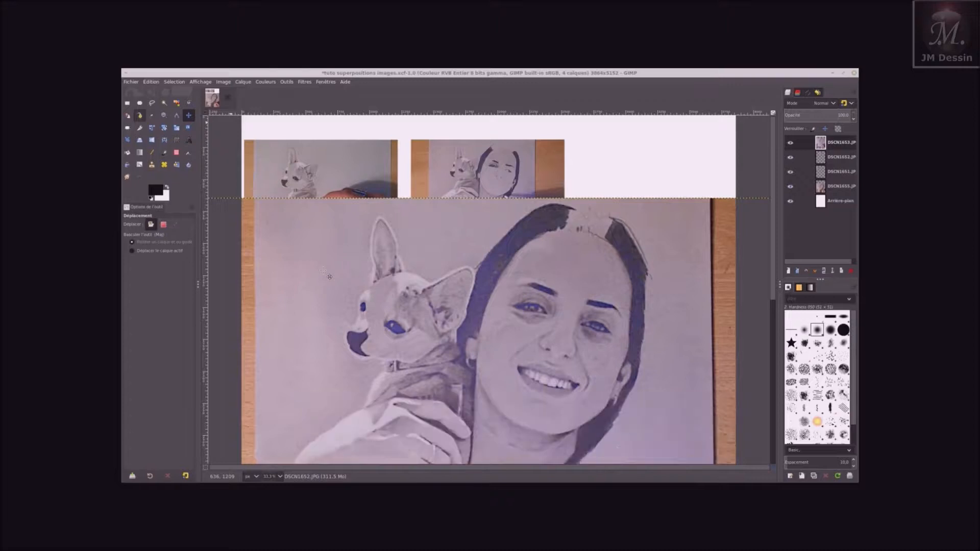
- Scale the DSCN1653.JPG layer proportionally to a width of 1200 px
click(243, 82)
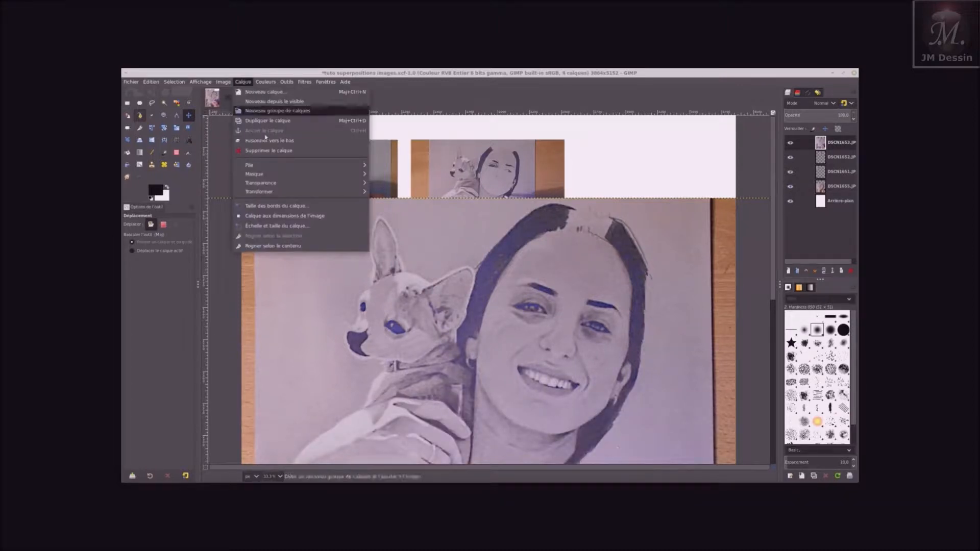
click(277, 225)
click(460, 266)
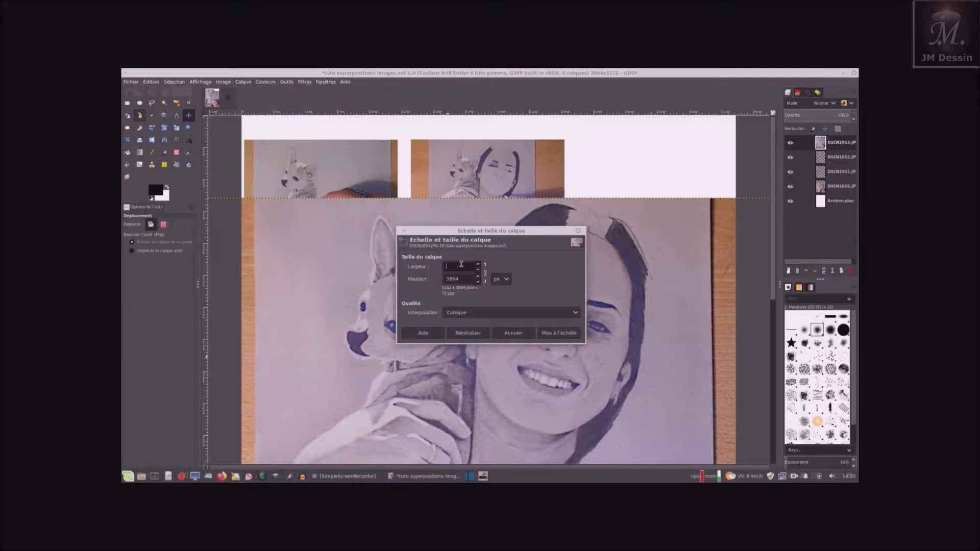
text(1200)
click(554, 337)
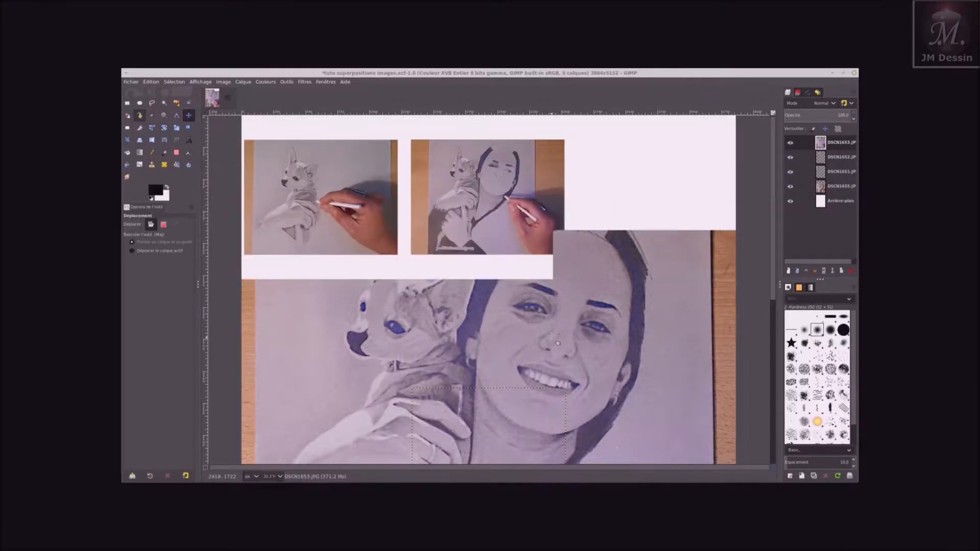
- Move the DSCN1653.JPG layer to the right end of the white band, aligned with the other two small photos
drag(488, 443, 487, 443)
drag(508, 406, 654, 194)
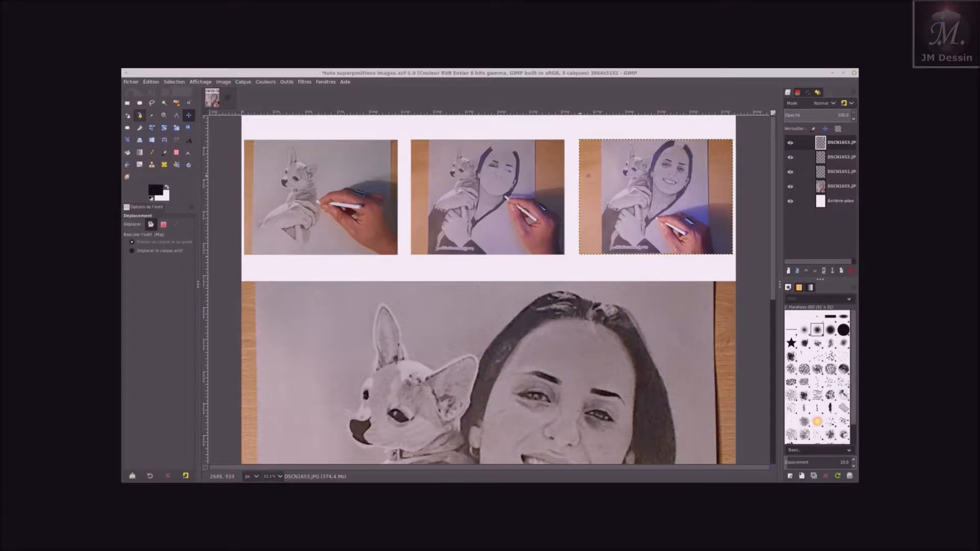
mouse_move(610, 198)
mouse_down()
mouse_move(593, 245)
mouse_move(553, 297)
mouse_move(608, 199)
mouse_up()
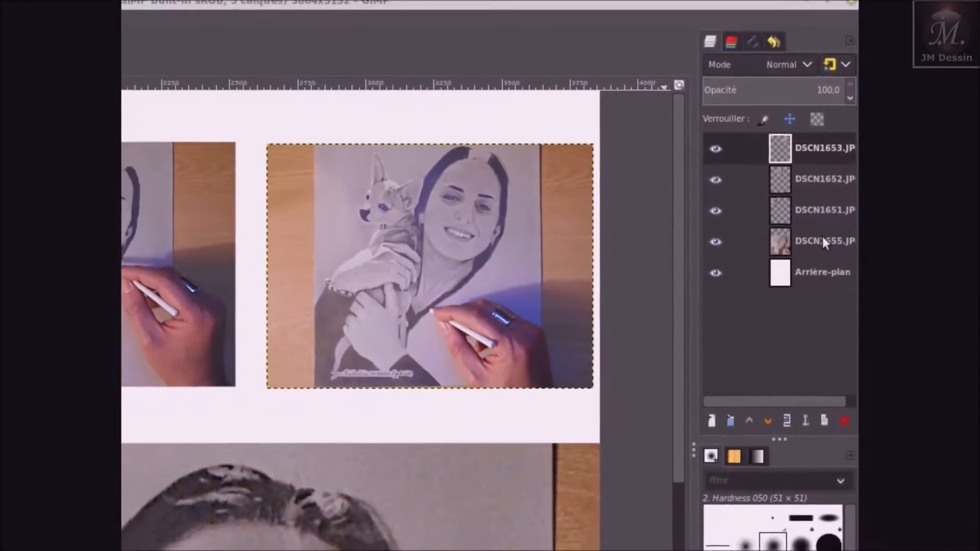
- Activate the DSCN1655.JPG layer, switch to the DSCN1651.JPG layer and nudge that small photo slightly to the right
click(822, 240)
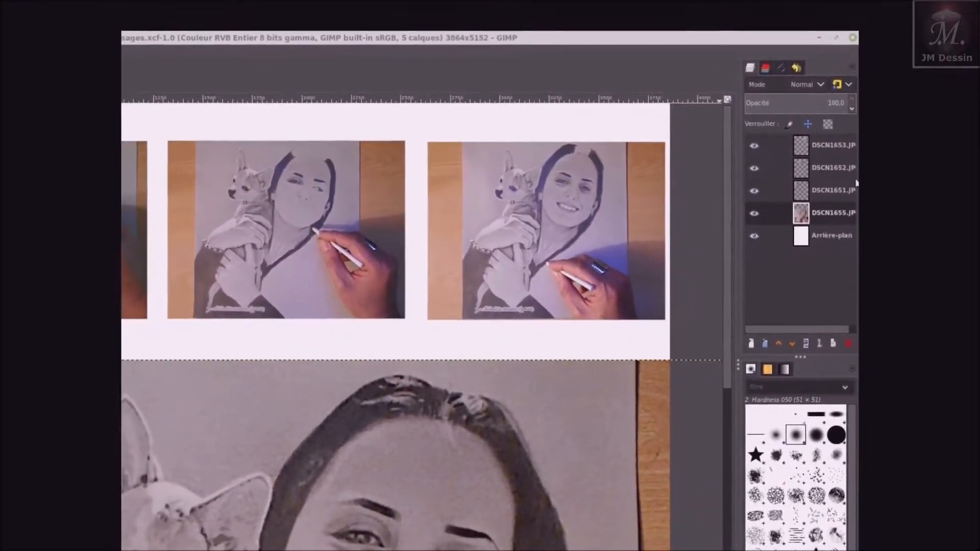
click(837, 191)
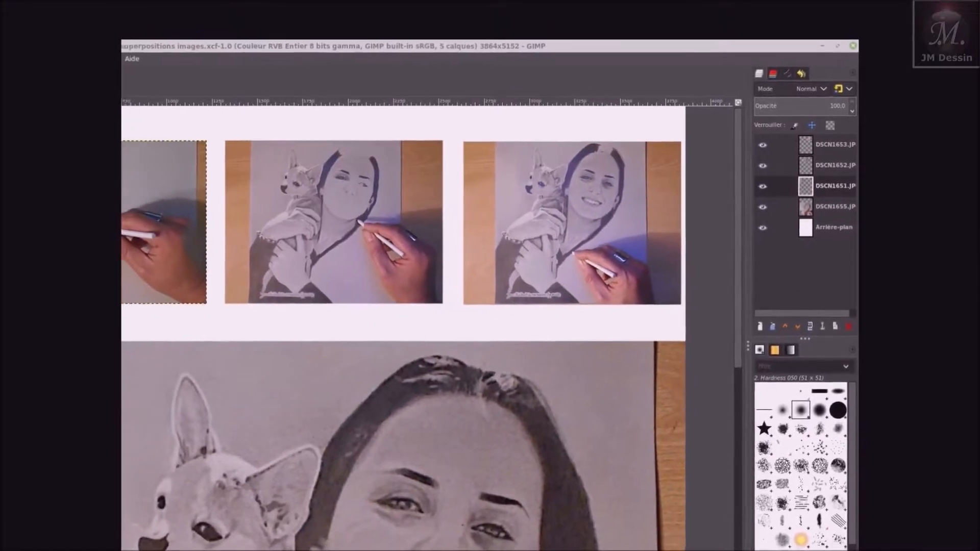
drag(172, 353, 316, 221)
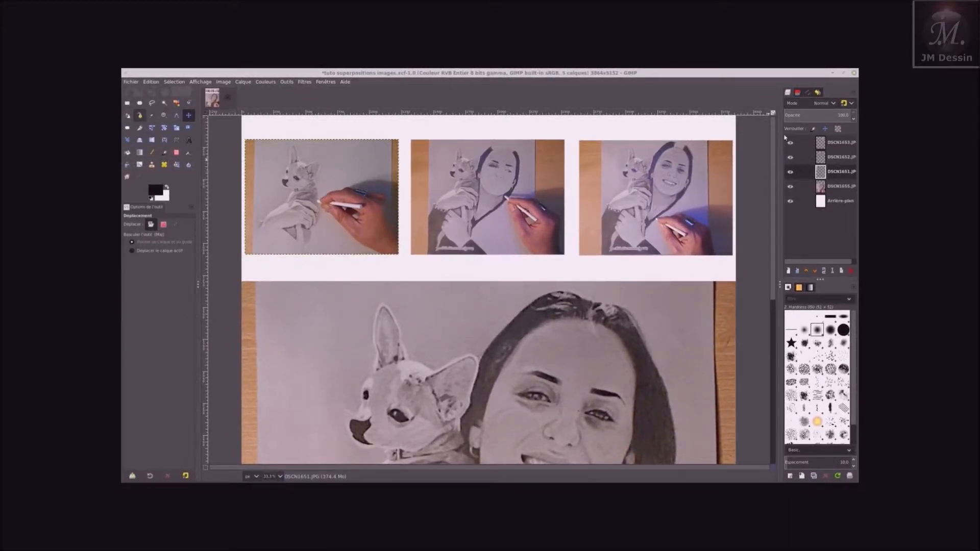
- Activate the DSCN1652.JPG layer and start exporting the composition under a new name
click(840, 157)
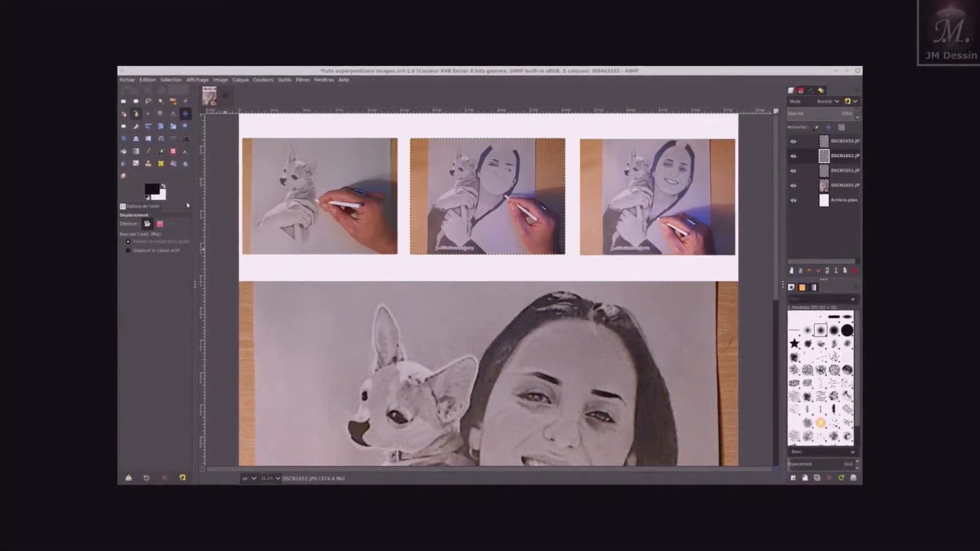
click(127, 80)
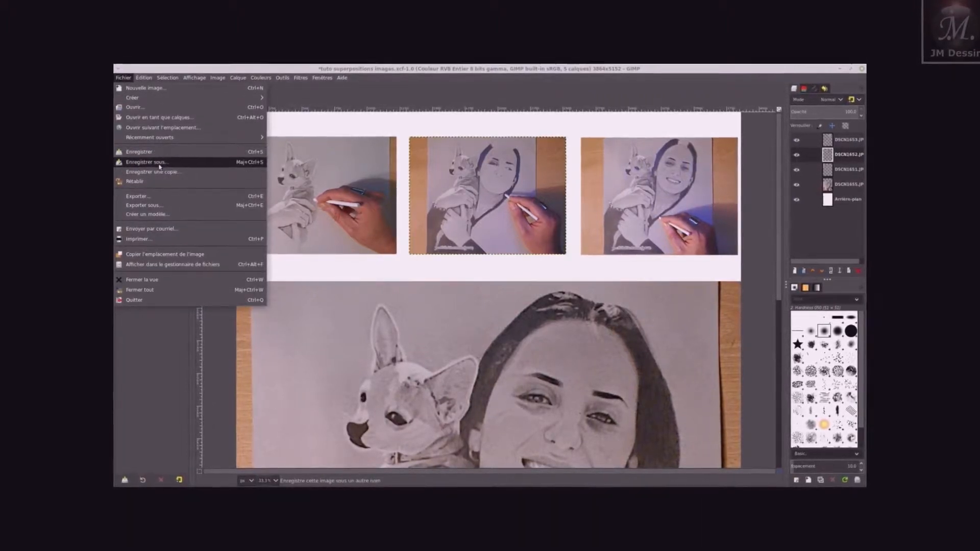
click(147, 206)
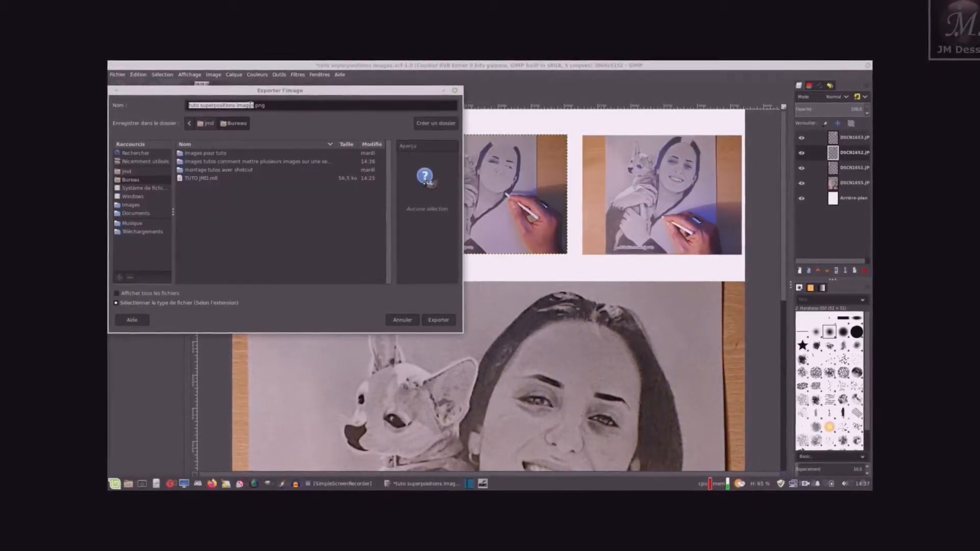
- Name the export file "photo finale.jpg" and export it to the Bureau folder as a JPEG at quality 90
click(266, 105)
key(BackSpace)
key(BackSpace)
key(BackSpace)
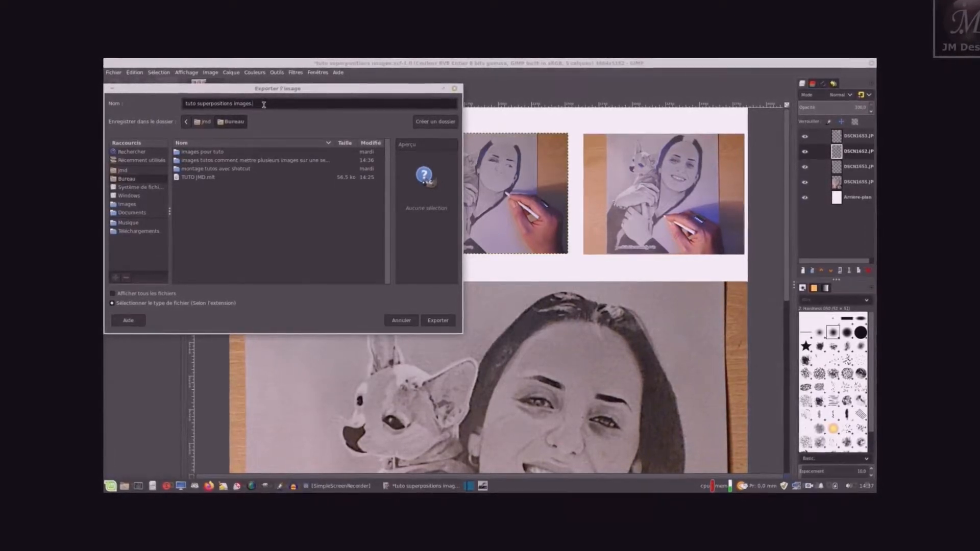
key(BackSpace)
key(BackSpace)
key(BackSpace)
key(BackSpace)
key(BackSpace)
key(BackSpace)
key(BackSpace)
key(BackSpace)
key(BackSpace)
key(BackSpace)
key(BackSpace)
key(BackSpace)
key(BackSpace)
key(BackSpace)
key(BackSpace)
key(BackSpace)
key(BackSpace)
key(BackSpace)
key(BackSpace)
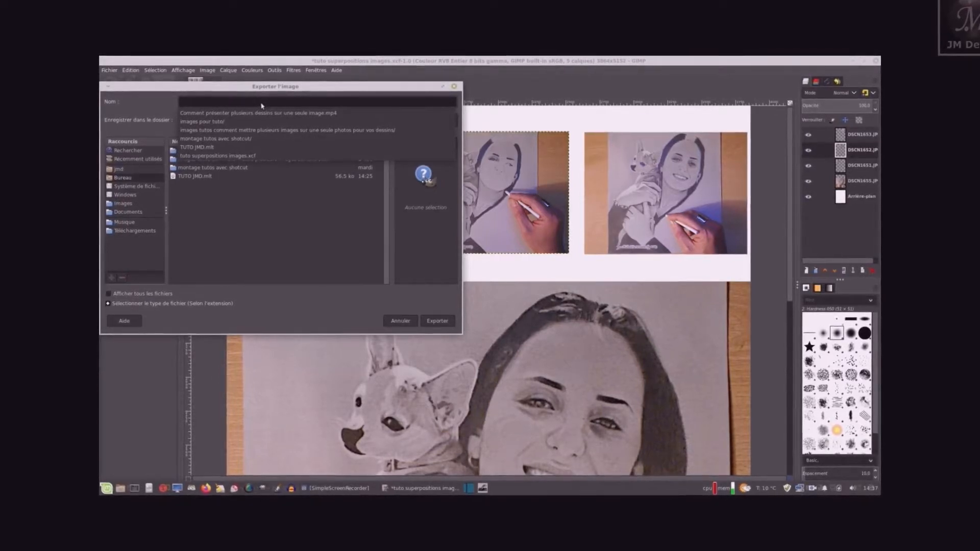
text(photo )
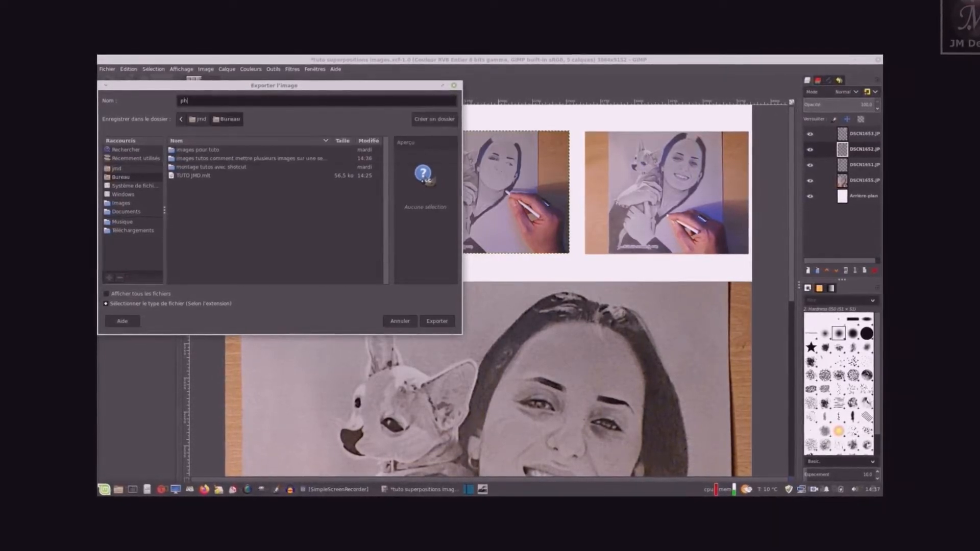
text(finale)
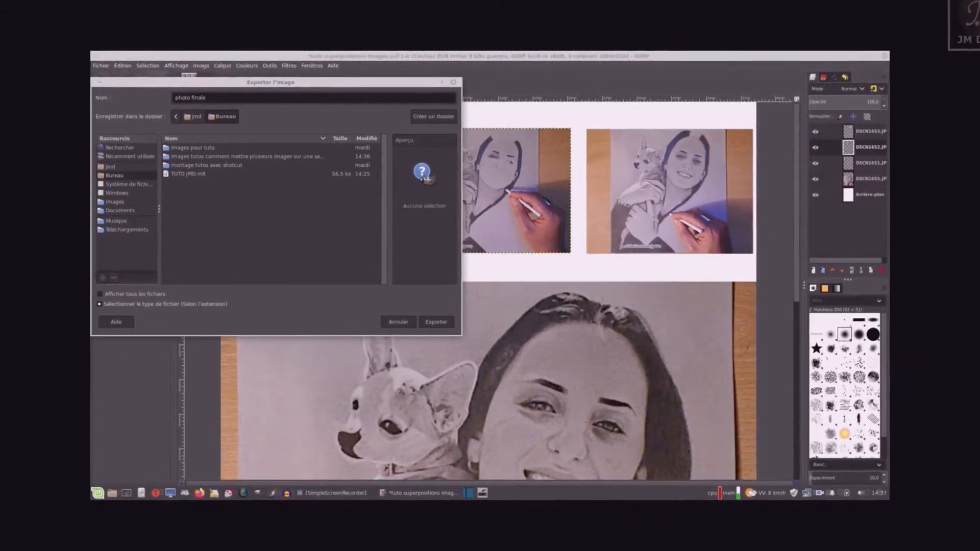
text(.jpg)
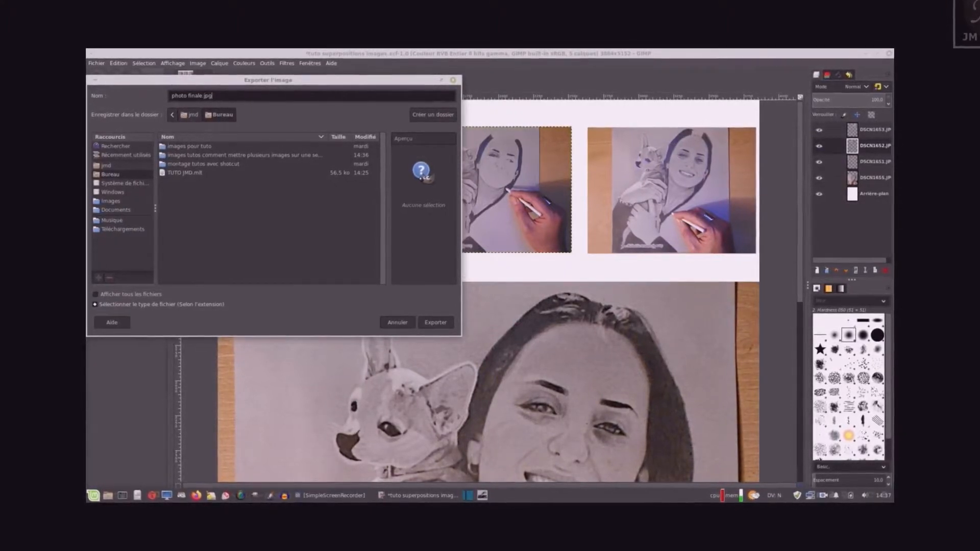
click(438, 328)
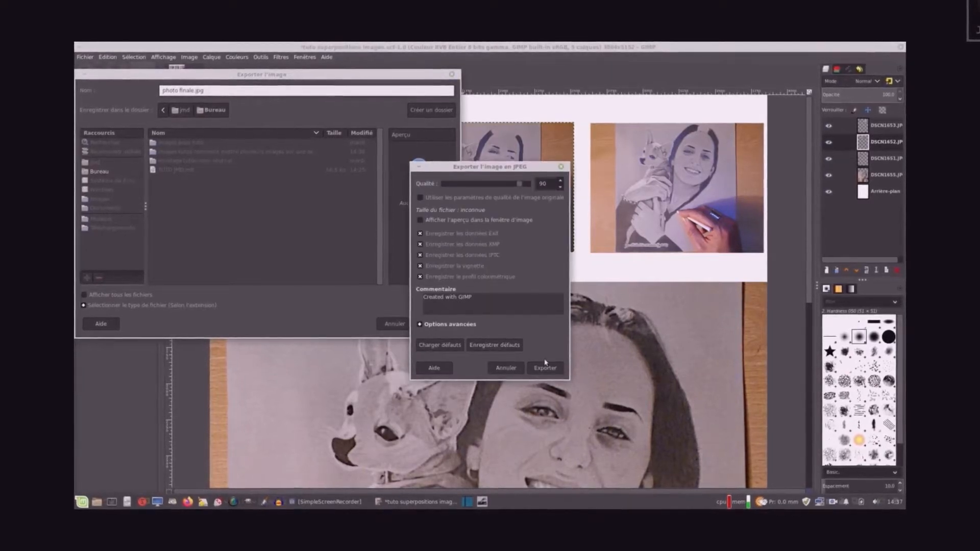
click(545, 369)
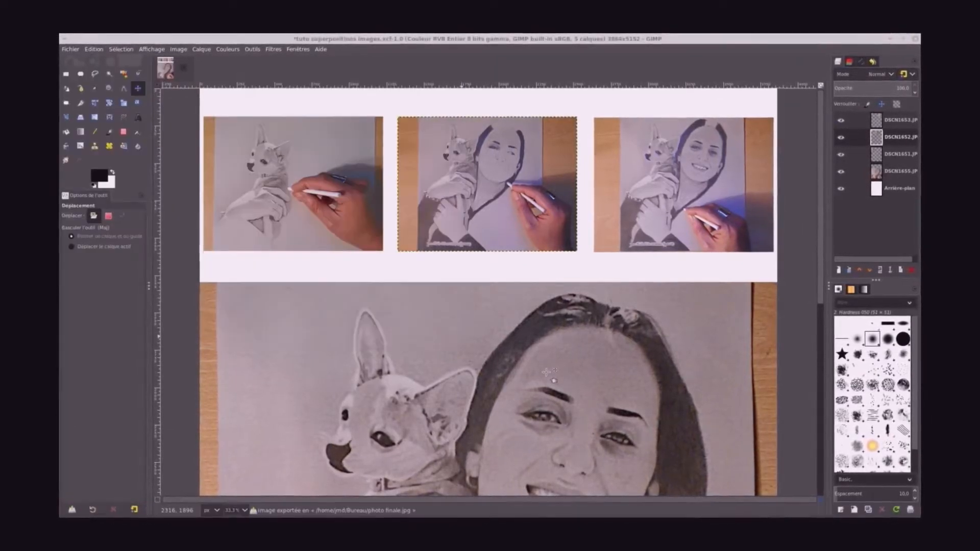
- Minimize GIMP, open "photo finale.jpg" from the desktop in the image viewer and maximize the viewer window
click(891, 39)
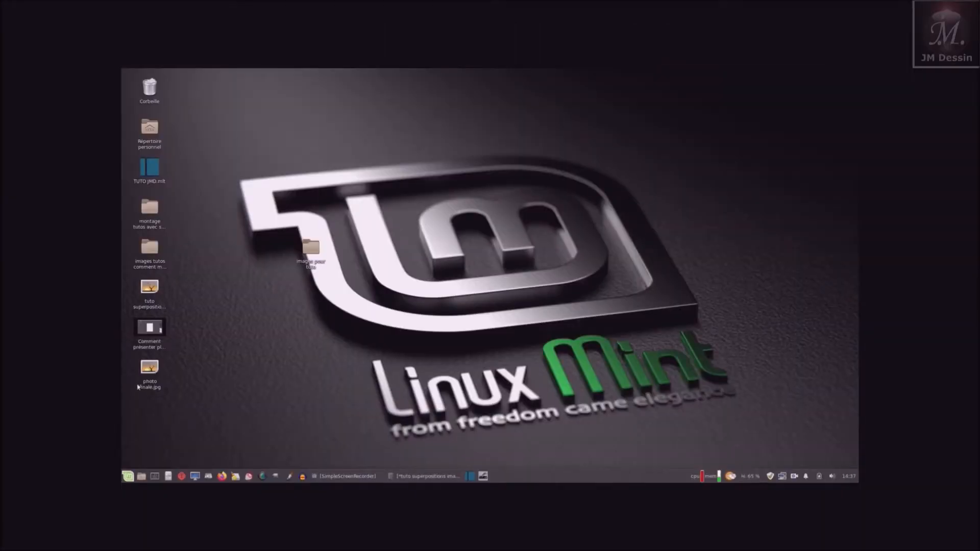
click(148, 367)
double_click(148, 367)
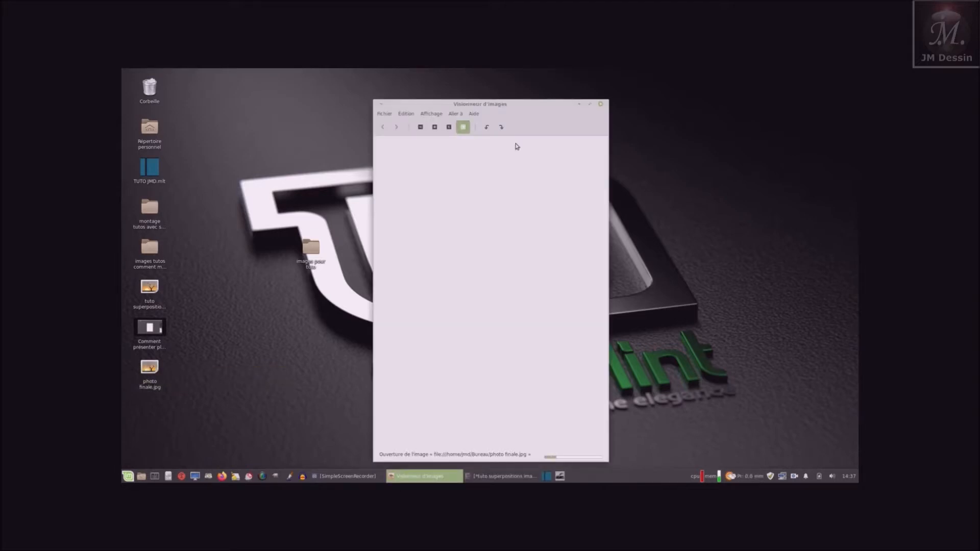
click(590, 105)
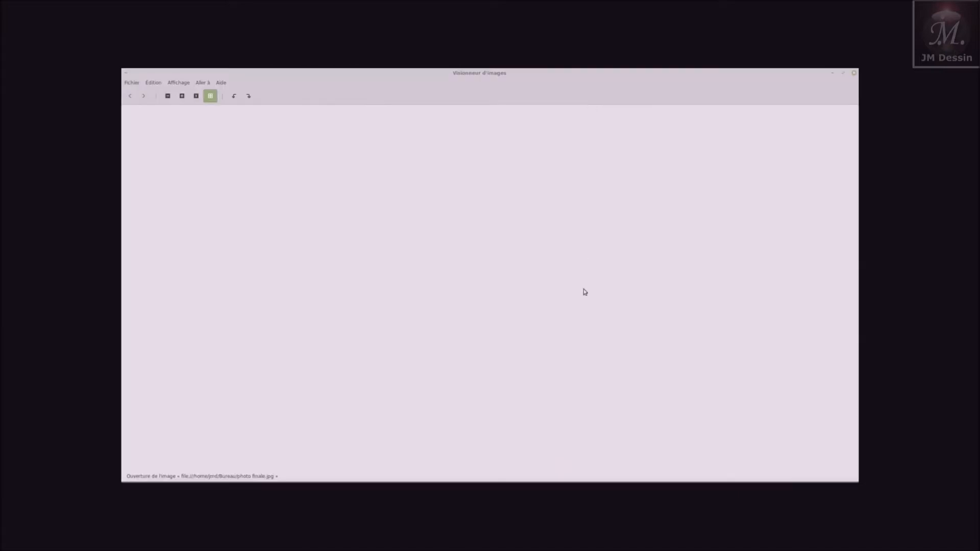